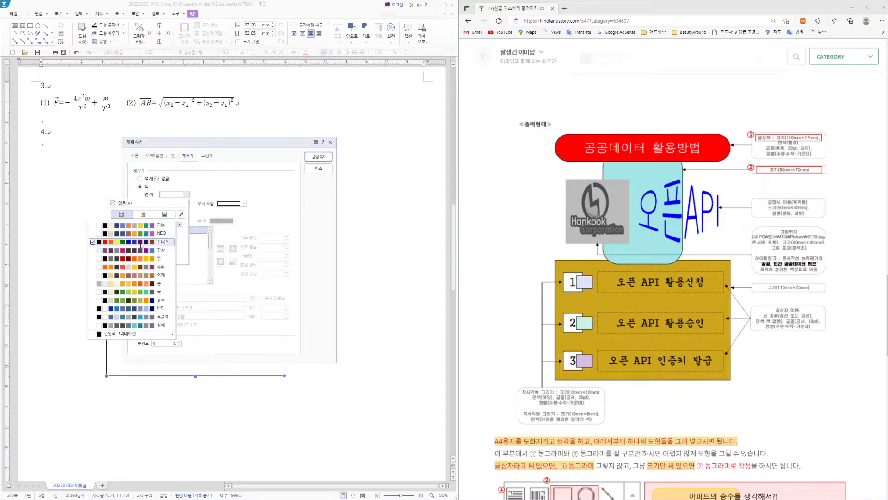
- Fill the large rectangle with a light orange colour
{"action": "left_click", "coordinate": [175, 226]}
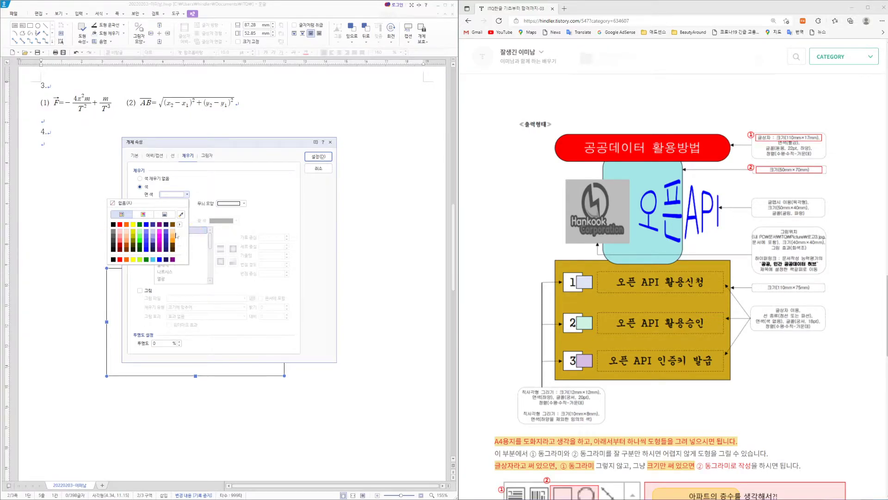
{"action": "left_click", "coordinate": [126, 239]}
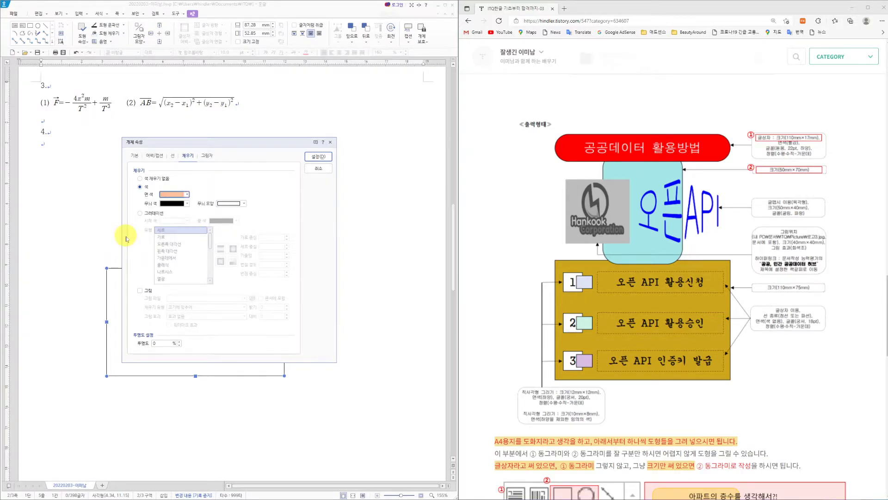
{"action": "left_click", "coordinate": [319, 156]}
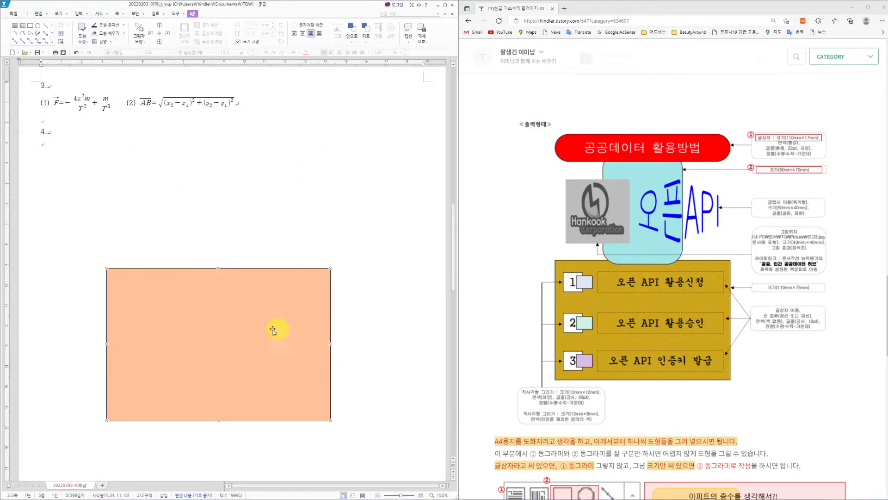
- Move the light orange rectangle lower on the page, leaving room above it under item 4
{"action": "left_click_drag", "start_coordinate": [239, 335], "coordinate": [236, 372]}
{"action": "scroll", "coordinate": [306, 339], "scroll_direction": "down", "scroll_amount": 1}
{"action": "scroll", "coordinate": [306, 340], "scroll_direction": "down", "scroll_amount": 1}
{"action": "left_click_drag", "start_coordinate": [238, 318], "coordinate": [229, 340]}
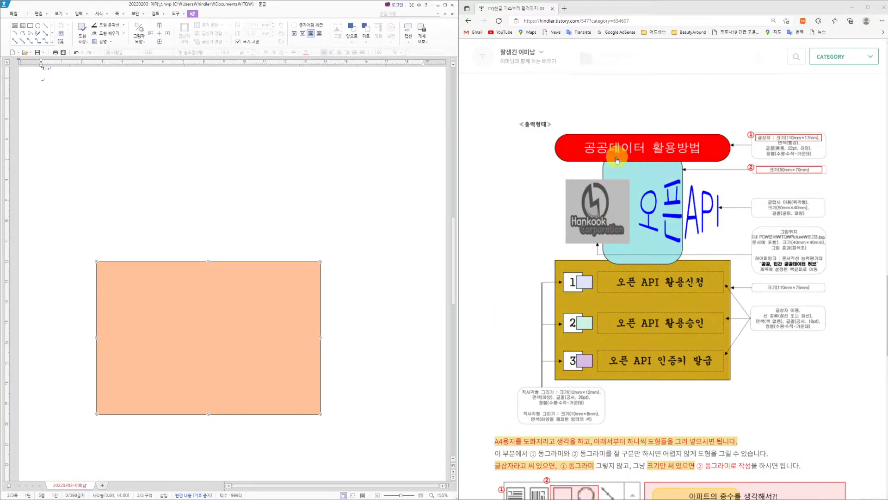
- Draw a rectangle about 53 × 58 mm overlapping the orange rectangle's upper edge and choose a light violet-blue fill
{"action": "left_click", "coordinate": [30, 27]}
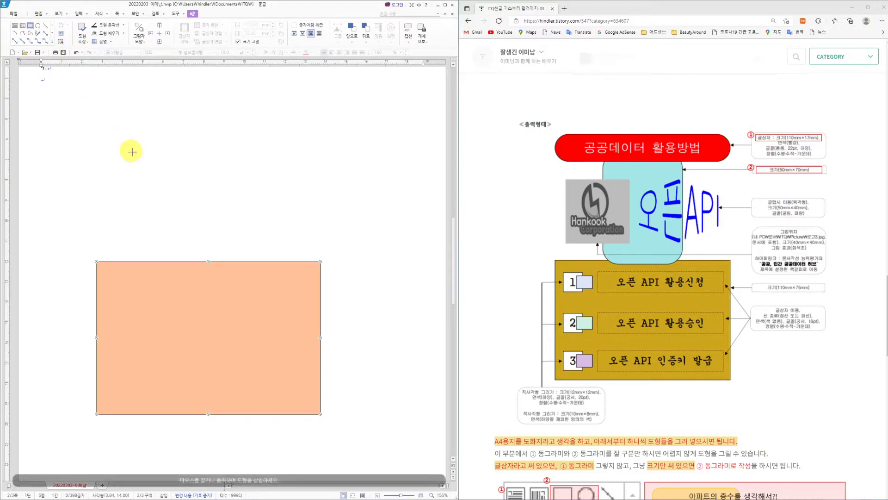
{"action": "left_click_drag", "start_coordinate": [158, 163], "coordinate": [266, 280]}
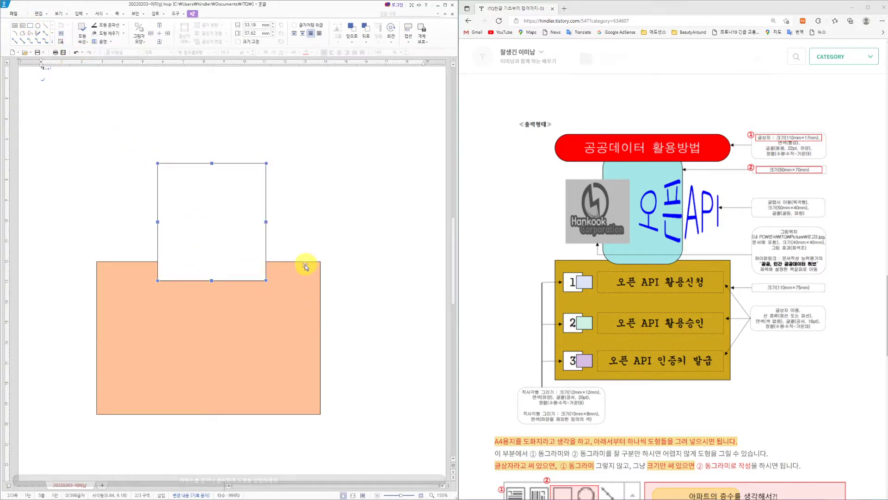
{"action": "key", "text": "p"}
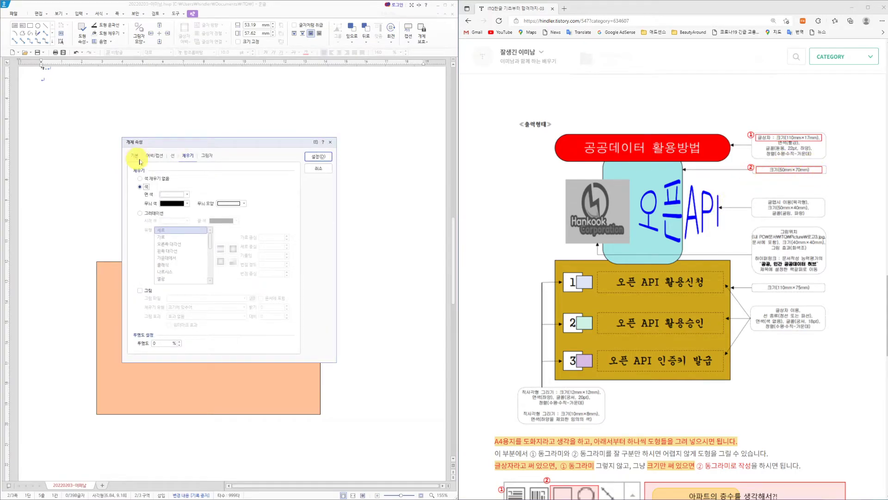
{"action": "left_click", "coordinate": [187, 195]}
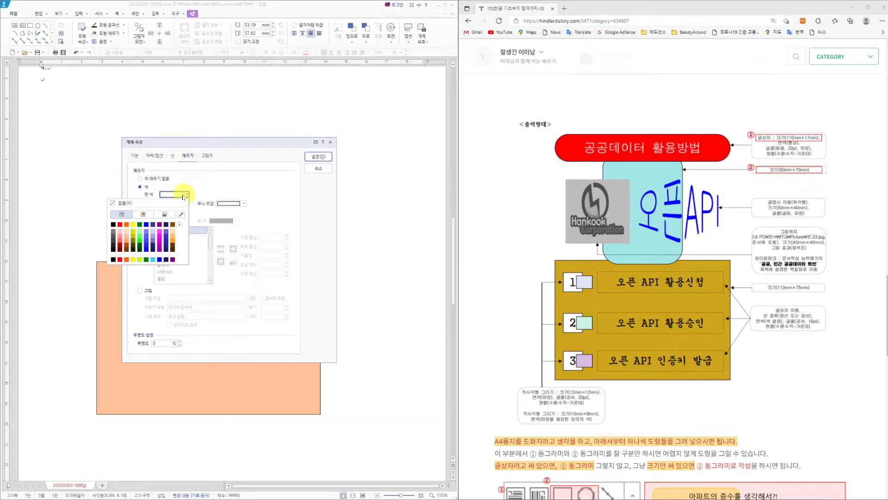
{"action": "left_click", "coordinate": [152, 235]}
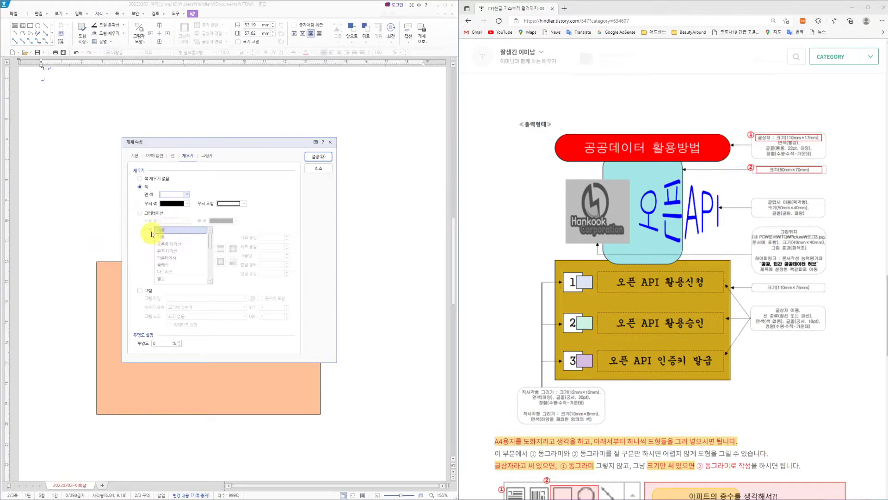
- Set the new rectangle's size to 50 mm wide and 70 mm high, and lock its size
{"action": "left_click", "coordinate": [134, 156]}
{"action": "left_click_drag", "start_coordinate": [214, 178], "coordinate": [176, 177]}
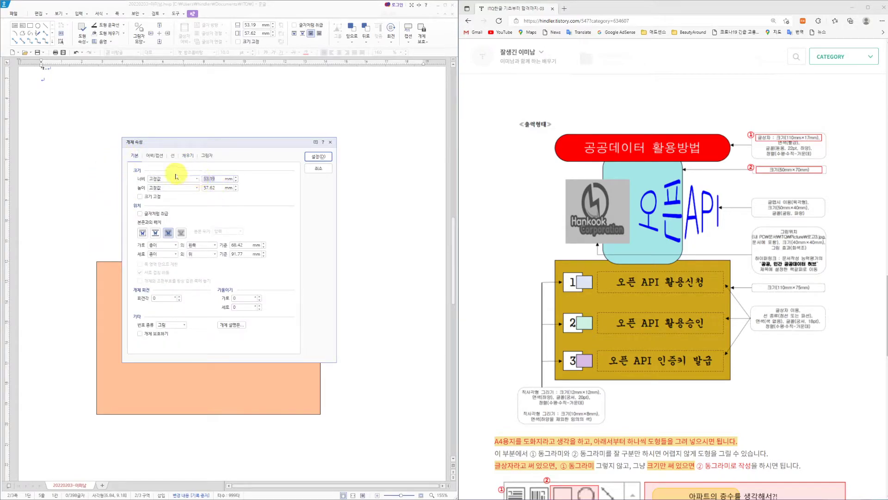
{"action": "key", "text": "Tab"}
{"action": "left_click", "coordinate": [140, 198]}
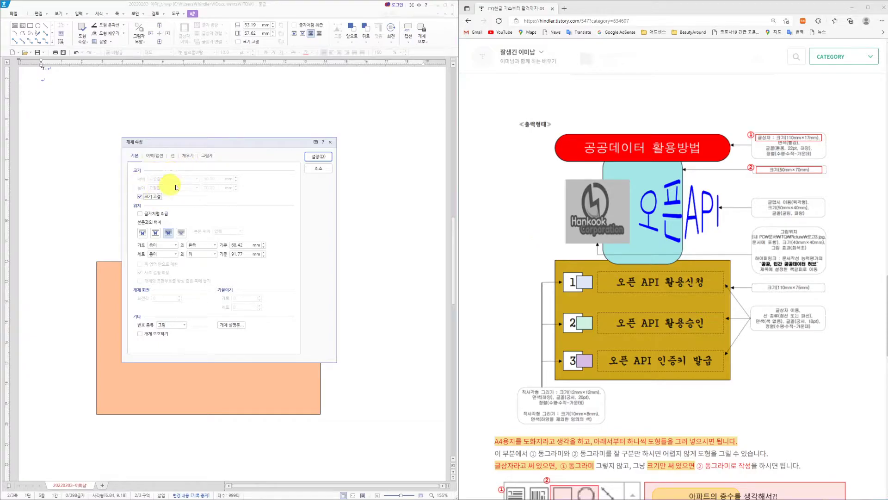
- Give the violet-blue rectangle rounded corners and move it up so its lower edge slightly overlaps the orange rectangle
{"action": "left_click_drag", "start_coordinate": [225, 144], "coordinate": [364, 135]}
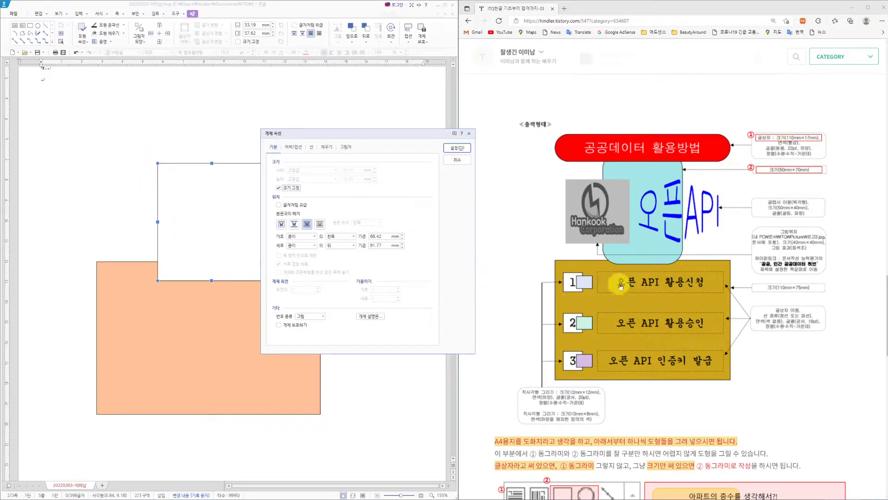
{"action": "left_click", "coordinate": [312, 147]}
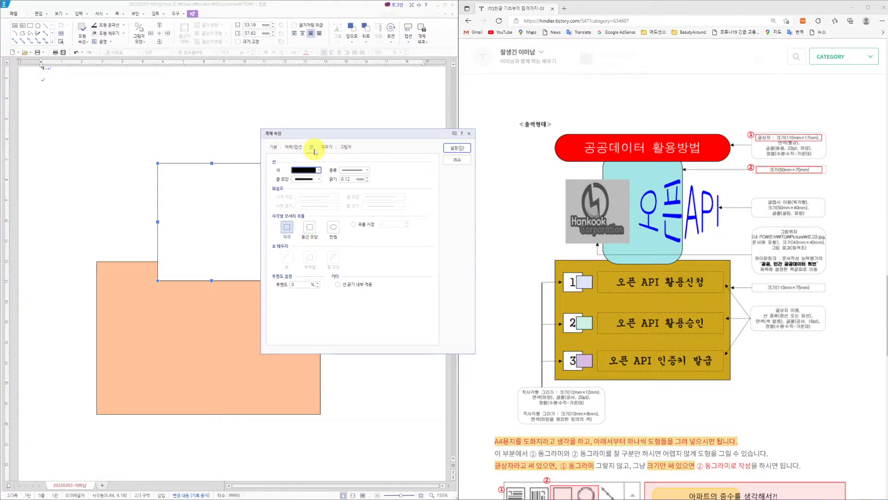
{"action": "left_click", "coordinate": [308, 229]}
{"action": "left_click", "coordinate": [457, 148]}
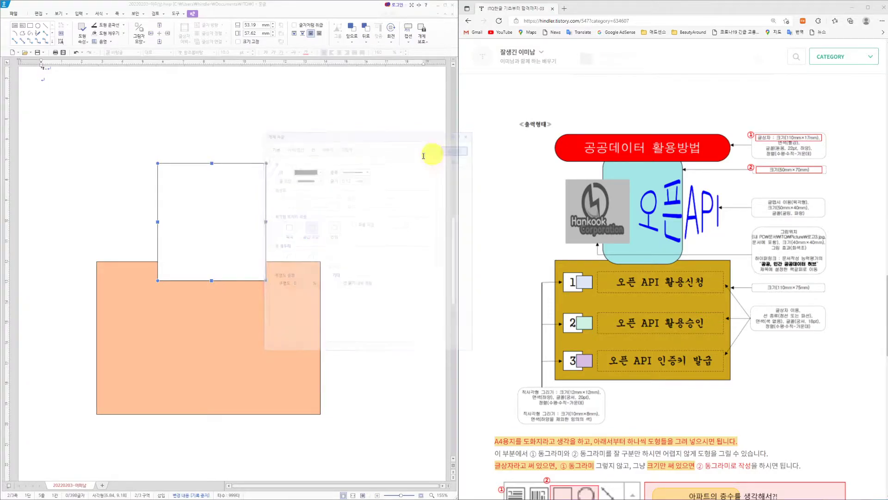
{"action": "left_click_drag", "start_coordinate": [226, 247], "coordinate": [227, 218]}
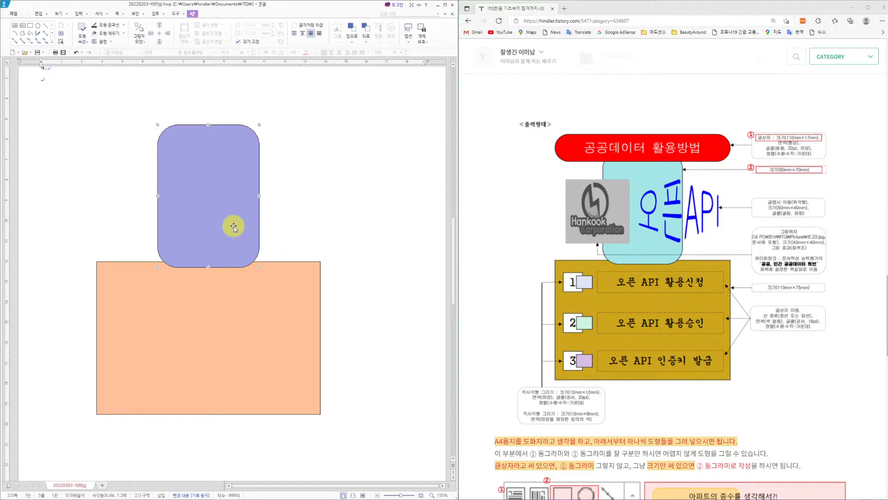
{"action": "left_click_drag", "start_coordinate": [233, 227], "coordinate": [235, 231]}
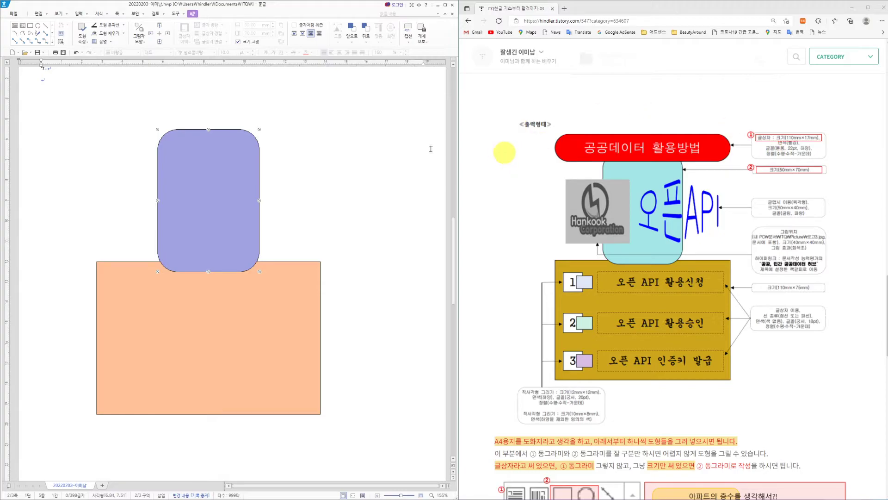
- Draw a horizontal text box about 100 × 22 mm across the upper end of the violet-blue shape
{"action": "scroll", "coordinate": [317, 270], "scroll_direction": "up", "scroll_amount": 3}
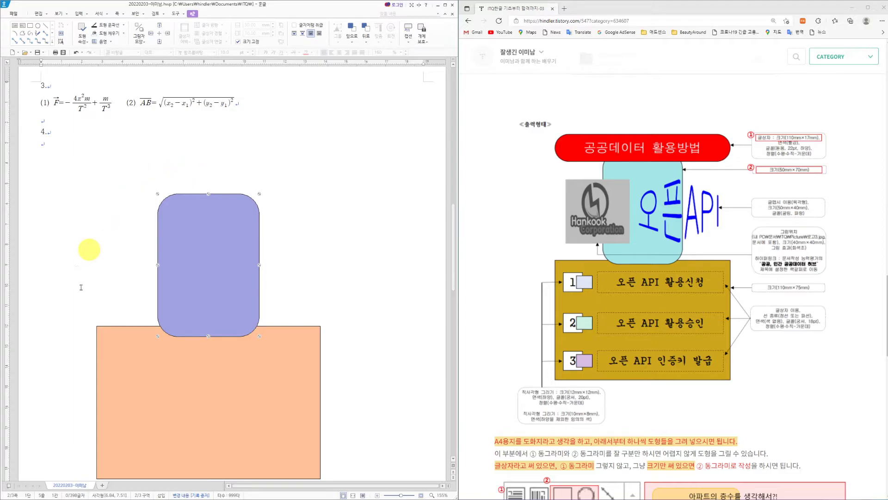
{"action": "left_click", "coordinate": [16, 27]}
{"action": "left_click_drag", "start_coordinate": [118, 161], "coordinate": [320, 206]}
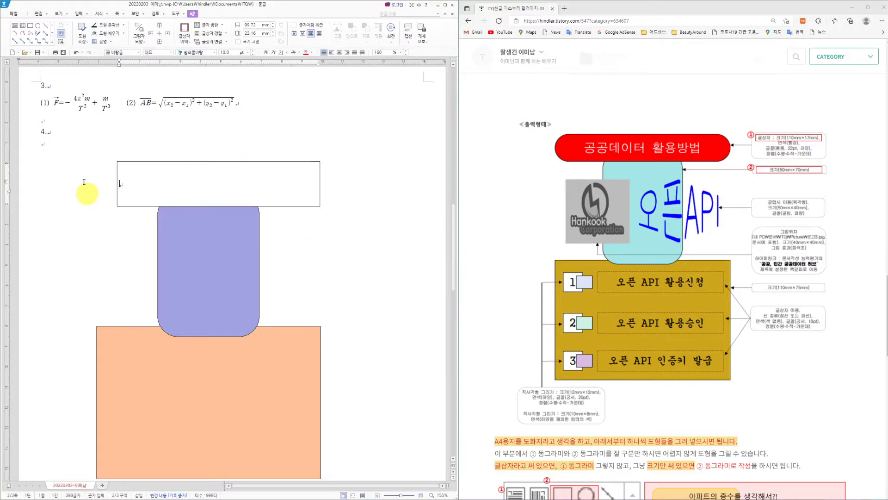
- Set the text box to 110 mm wide and 17 mm high, and lock its size
{"action": "left_click", "coordinate": [60, 151]}
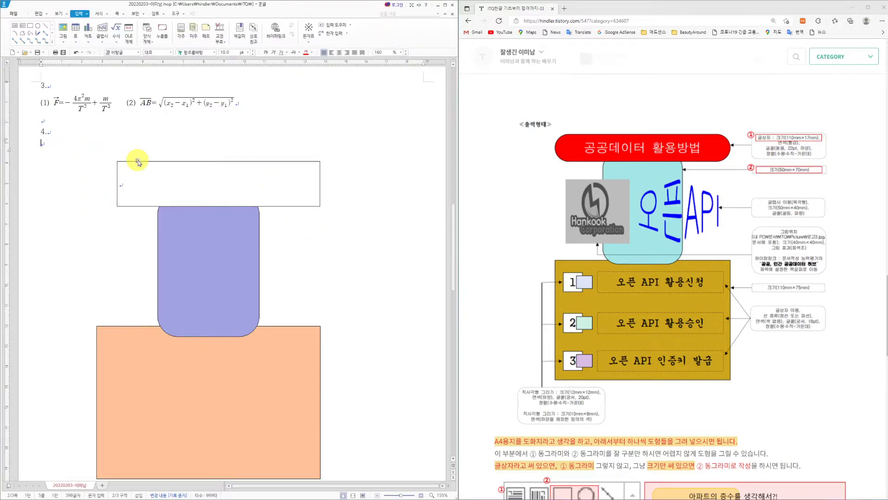
{"action": "left_click", "coordinate": [137, 161]}
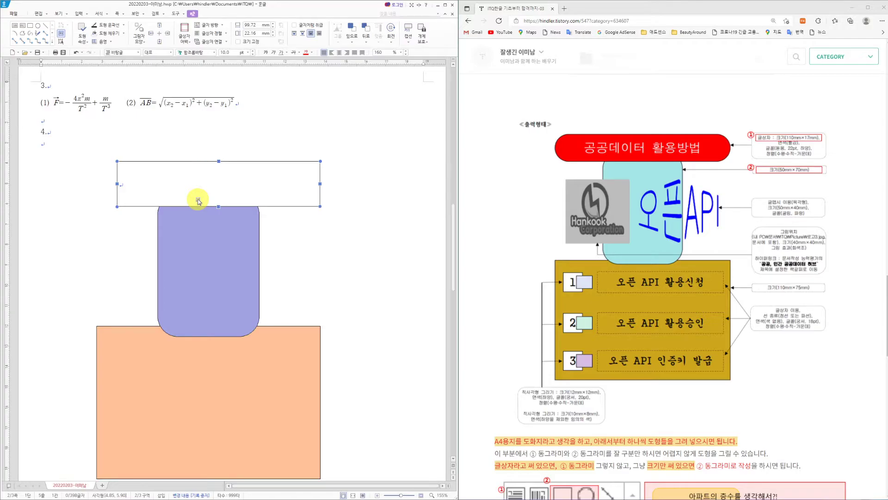
{"action": "double_click", "coordinate": [205, 202]}
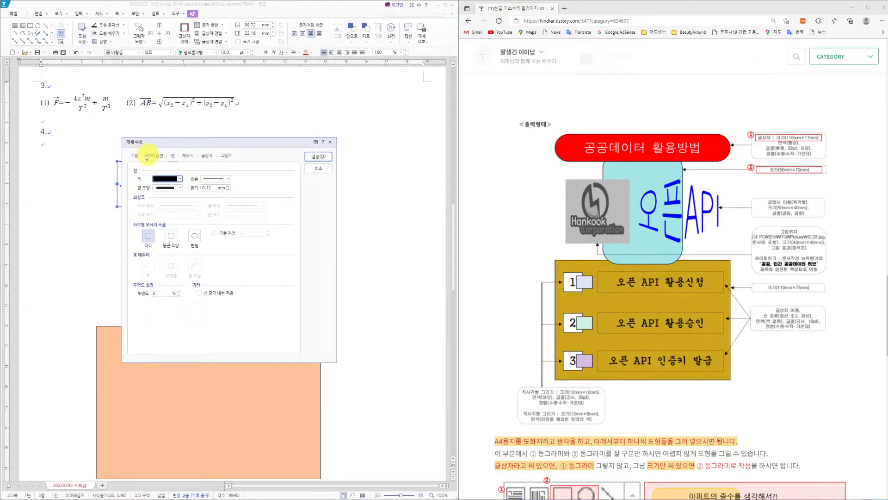
{"action": "left_click", "coordinate": [134, 155]}
{"action": "left_click_drag", "start_coordinate": [216, 178], "coordinate": [185, 180]}
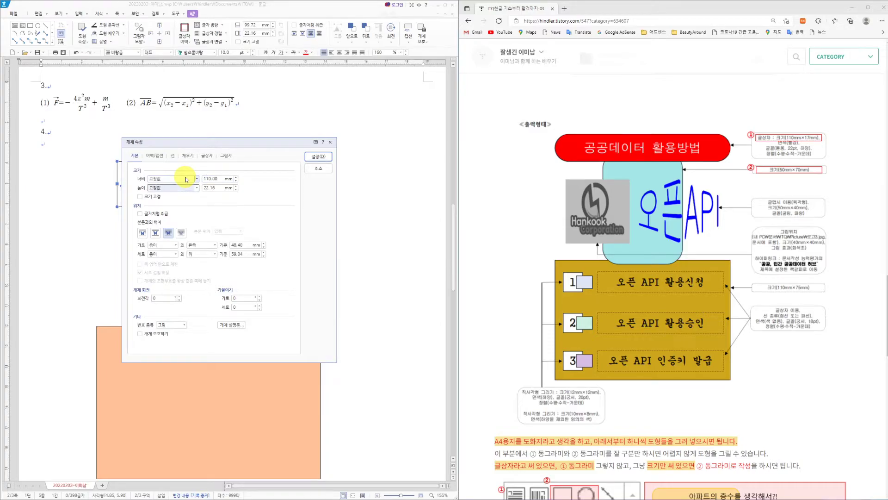
{"action": "key", "text": "Tab"}
{"action": "type", "text": "1"}
{"action": "left_click", "coordinate": [141, 197]}
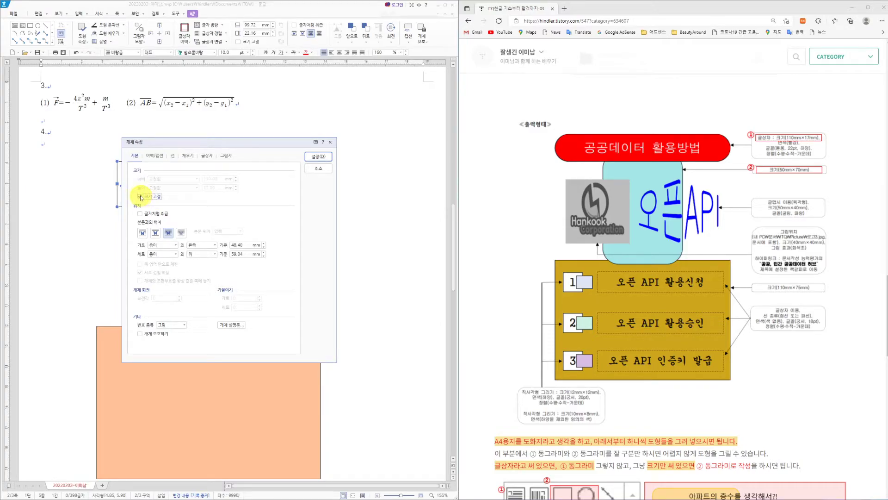
- Give the text box semicircular ends and a red fill
{"action": "left_click", "coordinate": [174, 158]}
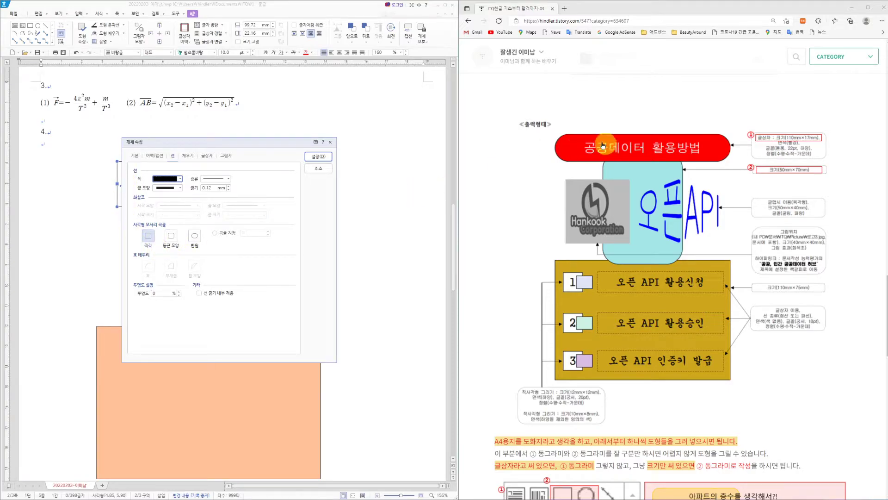
{"action": "left_click", "coordinate": [194, 236]}
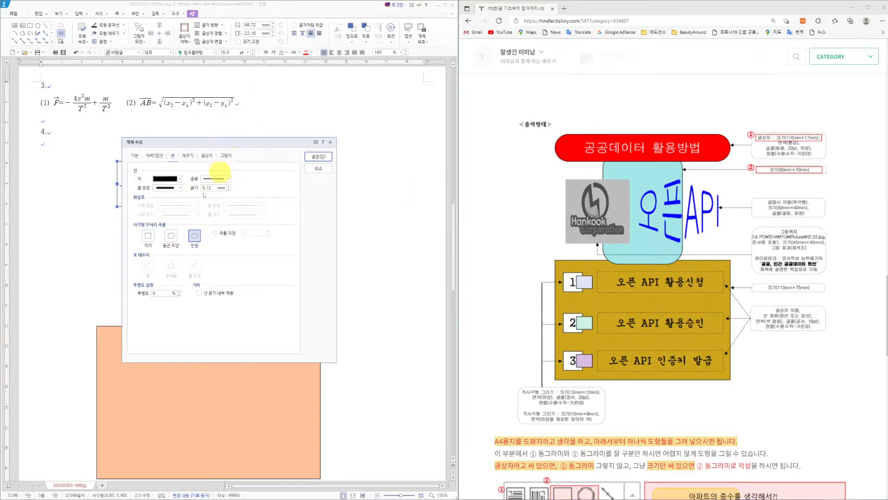
{"action": "left_click", "coordinate": [188, 156]}
{"action": "left_click", "coordinate": [140, 186]}
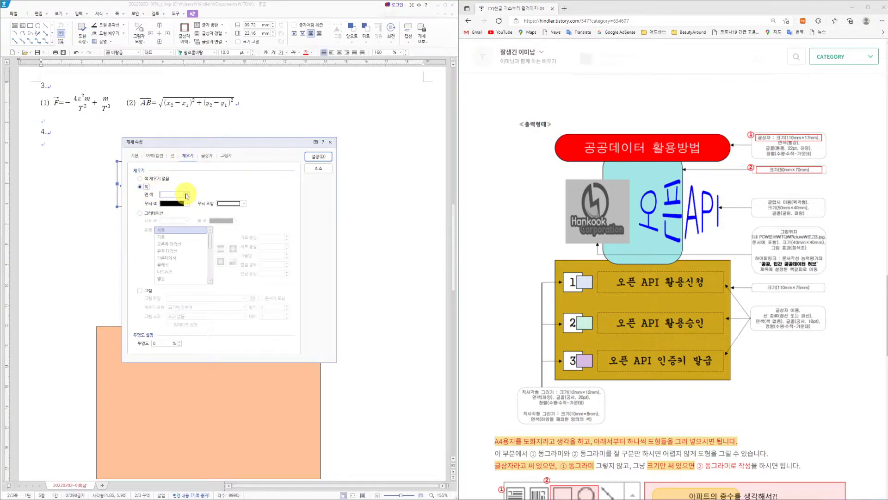
{"action": "left_click", "coordinate": [187, 195]}
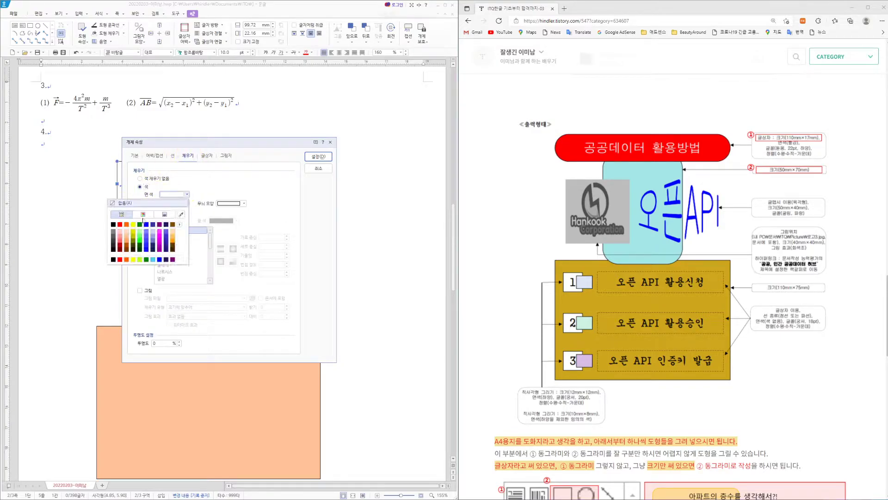
{"action": "left_click", "coordinate": [120, 260]}
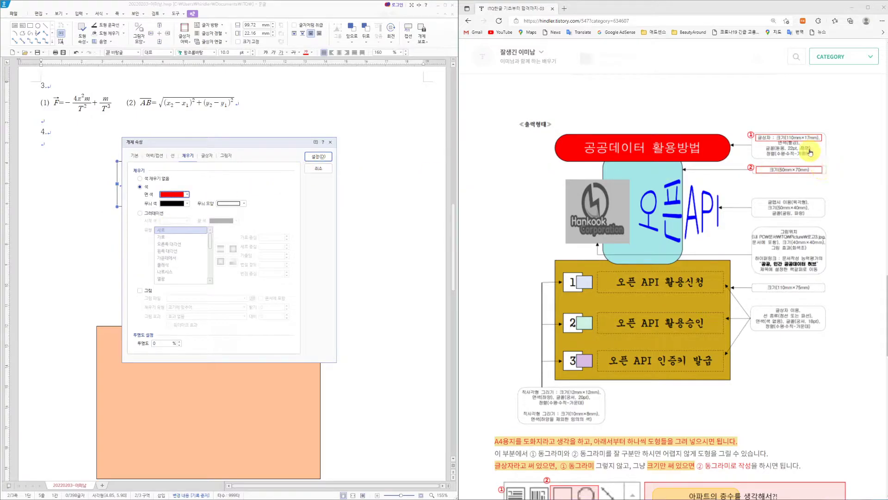
{"action": "left_click", "coordinate": [317, 156]}
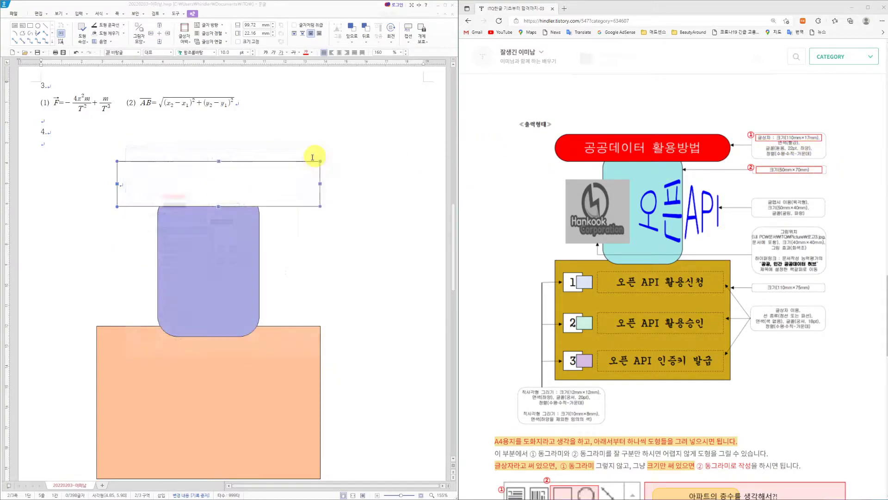
- Position the red text box centrally over the violet-blue shape, nudging it up to cover the shape's upper edge
{"action": "mouse_move", "coordinate": [282, 181]}
{"action": "left_mouse_down"}
{"action": "mouse_move", "coordinate": [257, 183]}
{"action": "mouse_move", "coordinate": [266, 185]}
{"action": "left_mouse_up"}
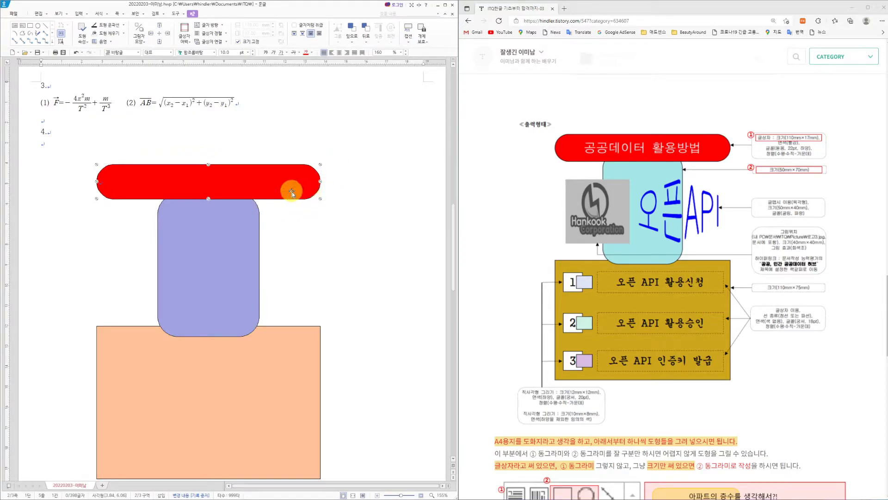
{"action": "mouse_move", "coordinate": [296, 190]}
{"action": "left_mouse_down"}
{"action": "mouse_move", "coordinate": [285, 178]}
{"action": "mouse_move", "coordinate": [285, 197]}
{"action": "left_mouse_up"}
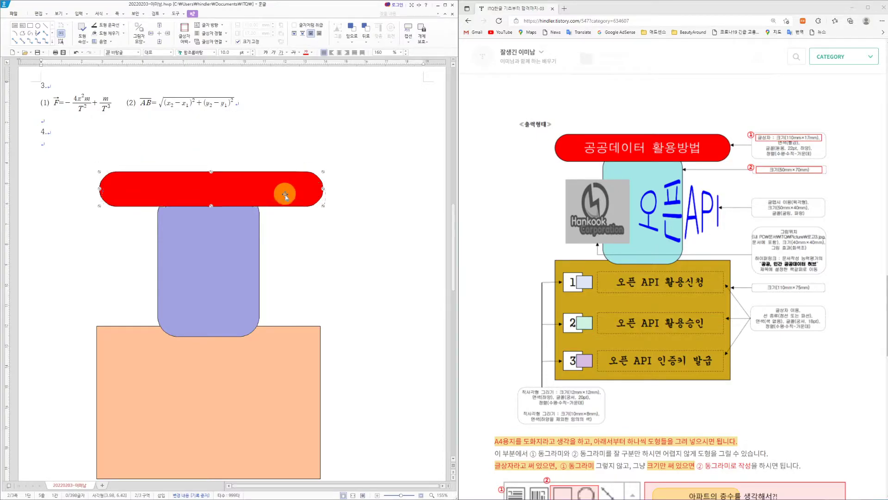
{"action": "key", "text": "Up"}
{"action": "key", "text": "Up"}
{"action": "key", "text": "Up"}
{"action": "key", "text": "Up"}
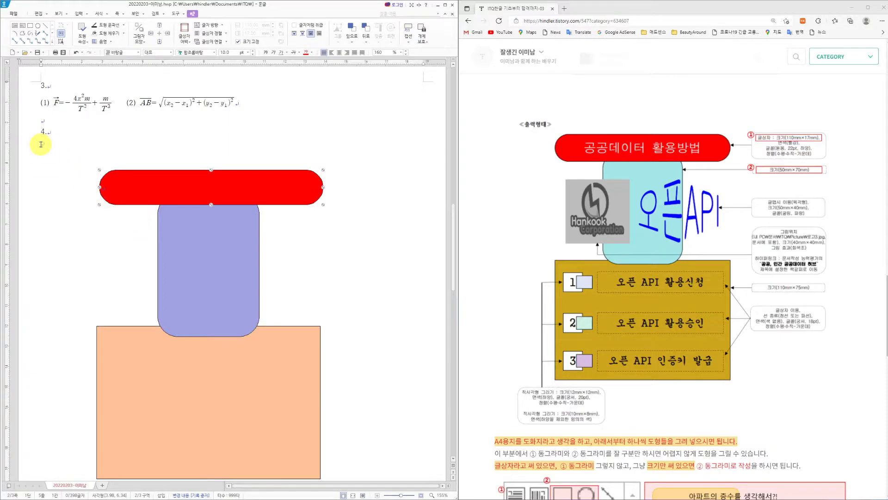
{"action": "left_click", "coordinate": [135, 177]}
{"action": "left_click", "coordinate": [44, 144]}
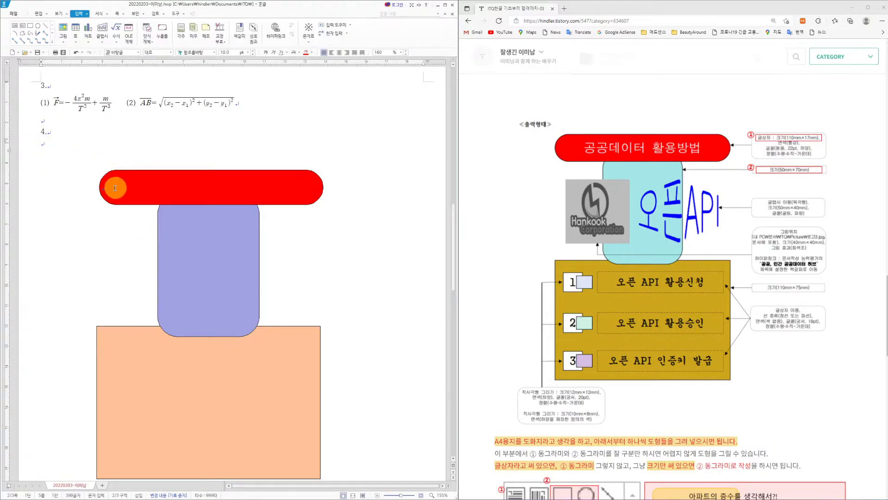
{"action": "left_click", "coordinate": [115, 187]}
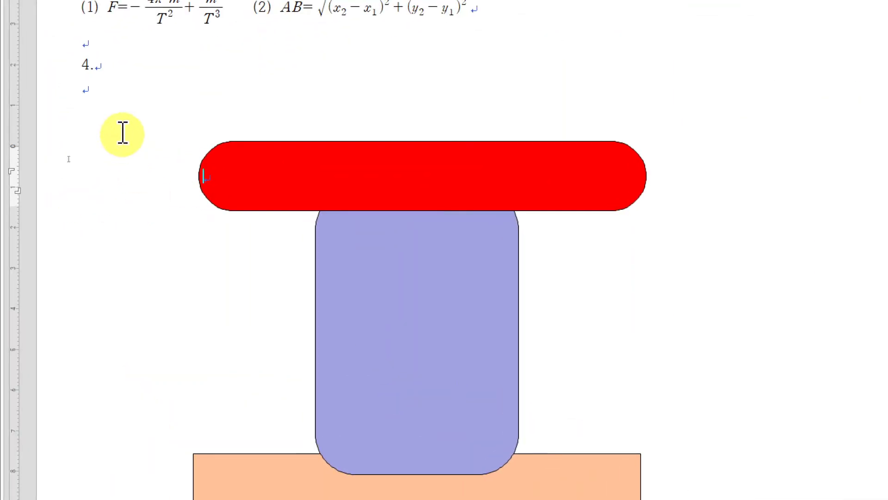
{"action": "left_click", "coordinate": [56, 144]}
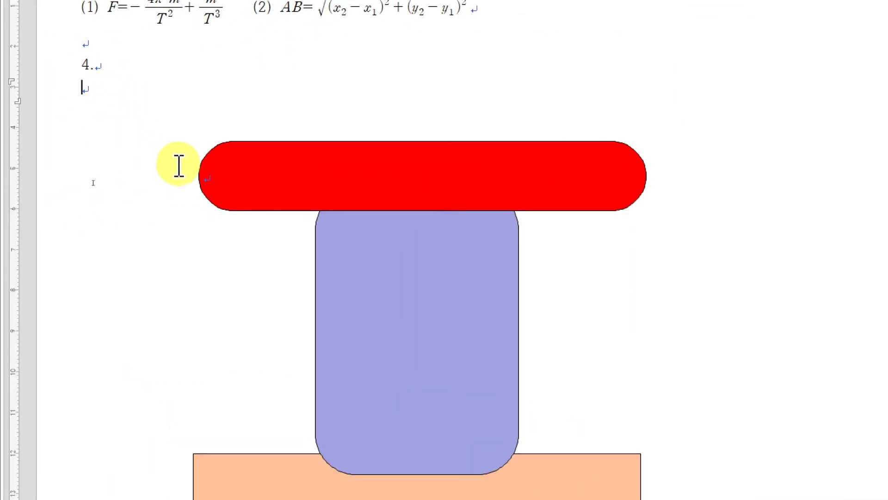
- Enter the text "공공데이터 활용방법" in the red text box
{"action": "left_click", "coordinate": [212, 177]}
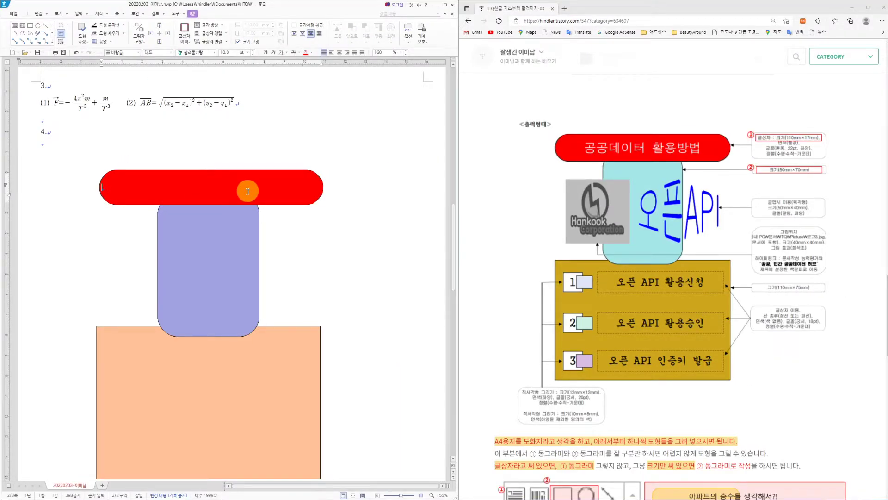
{"action": "type", "text": "이터 활용방법"}
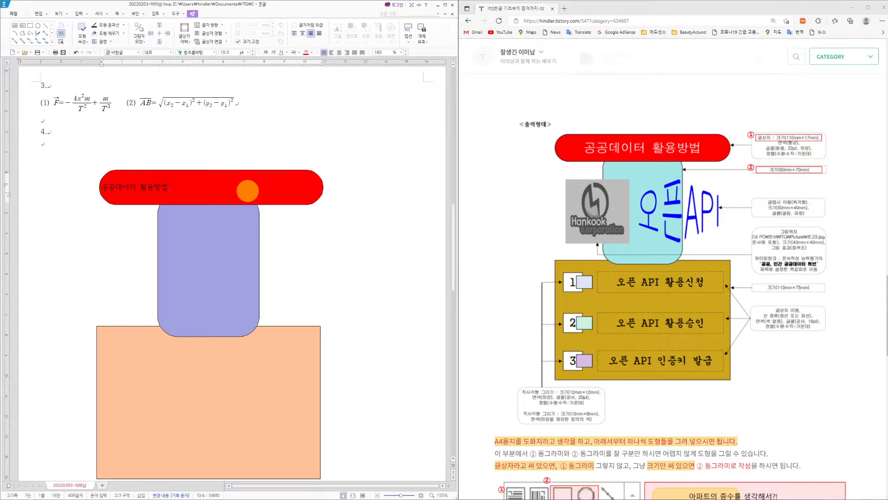
- Set all of the red text box's text to the 돋움 font at 22 pt
{"action": "triple_click", "coordinate": [147, 188]}
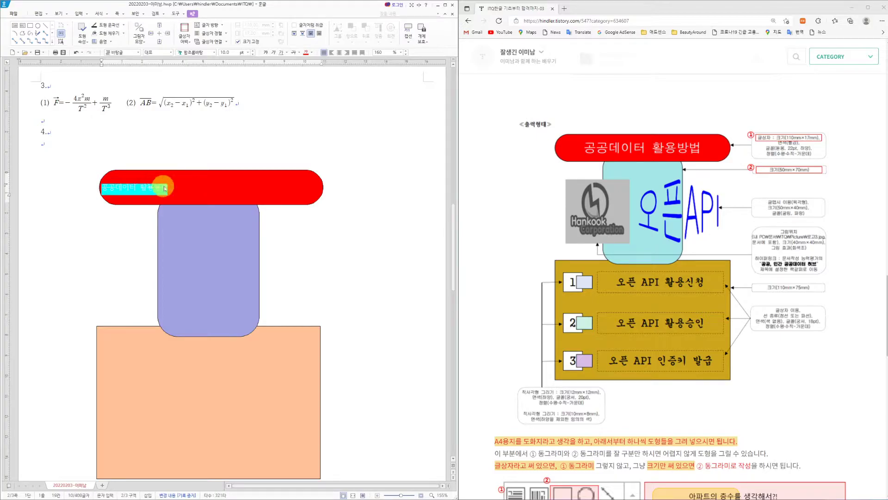
{"action": "left_click", "coordinate": [166, 187]}
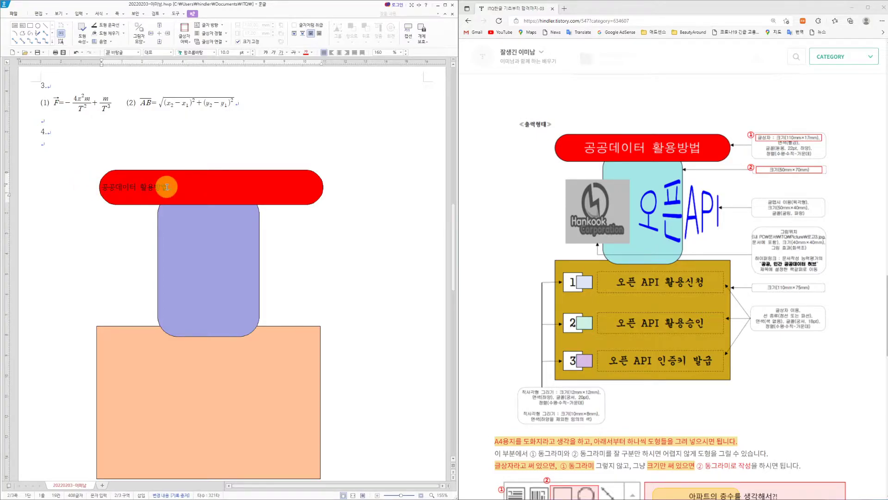
{"action": "left_click_drag", "start_coordinate": [167, 187], "coordinate": [101, 187]}
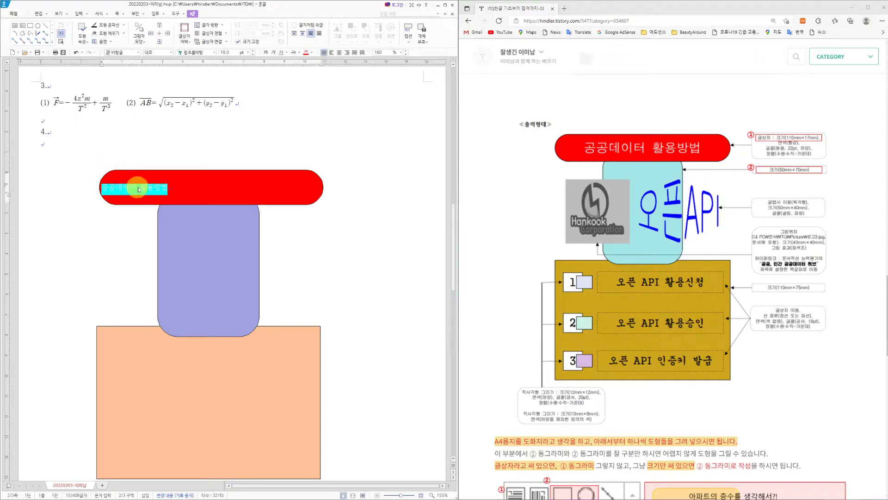
{"action": "left_click", "coordinate": [160, 189]}
{"action": "triple_click", "coordinate": [146, 188]}
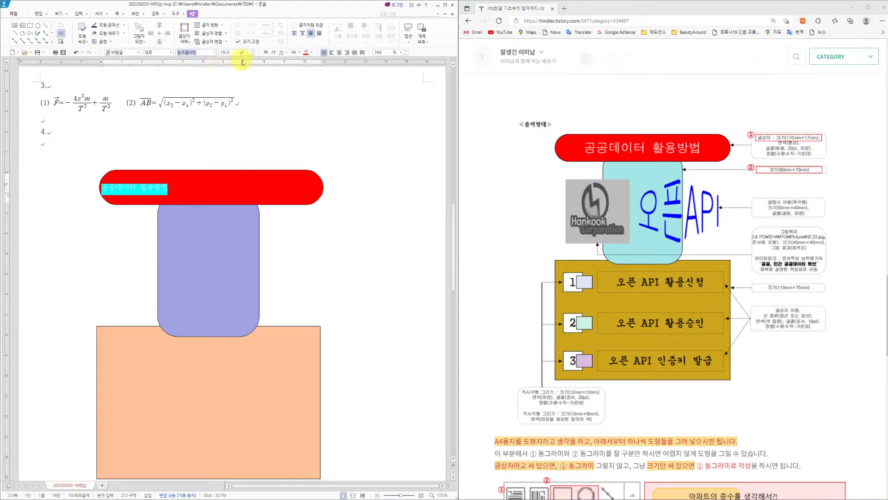
{"action": "type", "text": "돋움"}
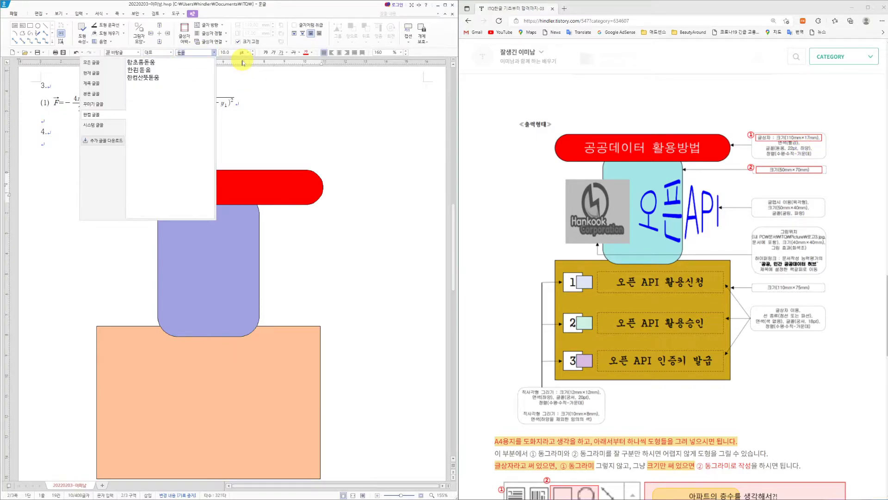
{"action": "key", "text": "Escape"}
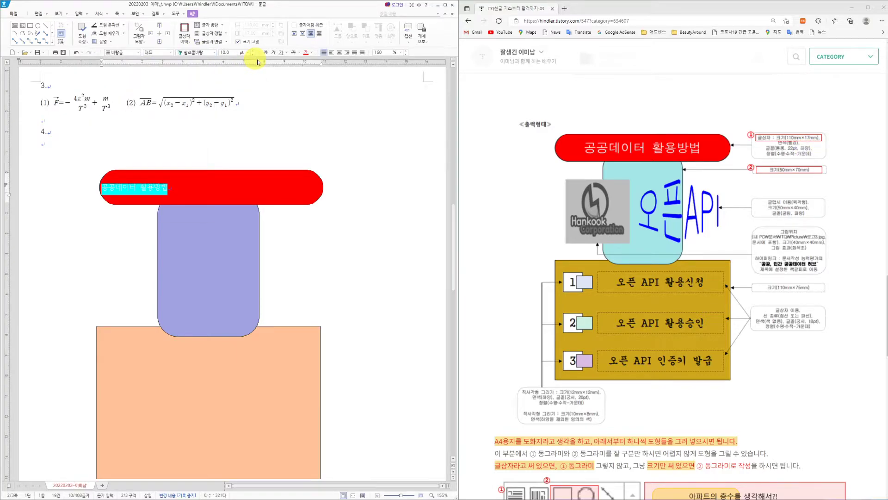
{"action": "left_click", "coordinate": [191, 52]}
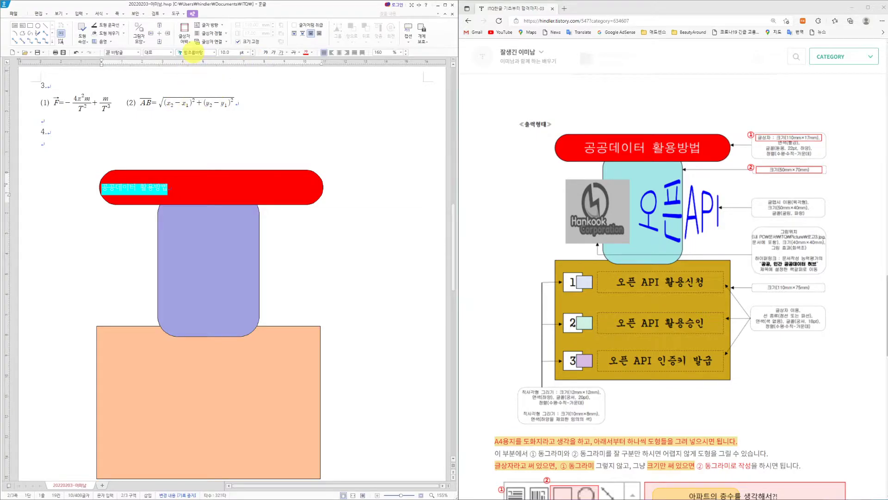
{"action": "type", "text": "돋움"}
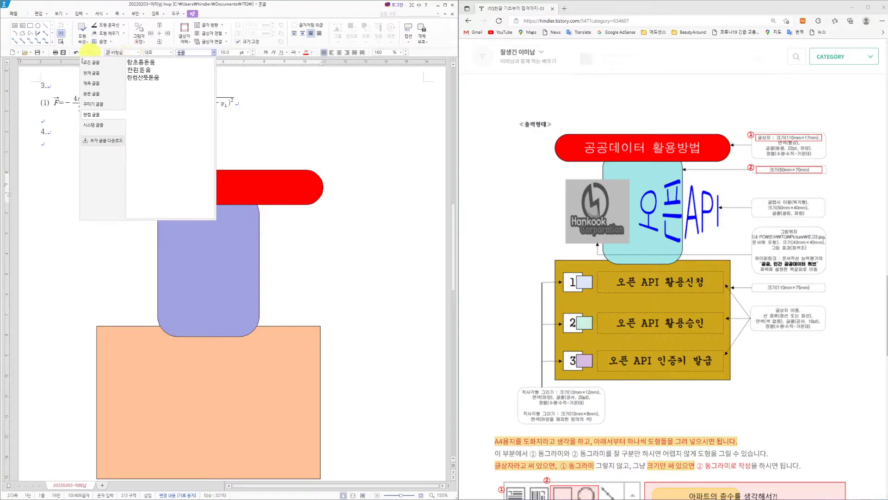
{"action": "left_click", "coordinate": [96, 66]}
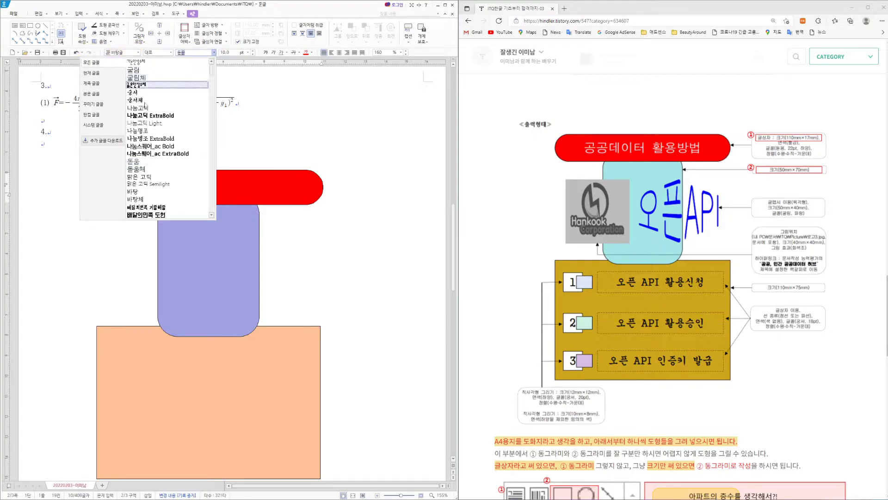
{"action": "left_click", "coordinate": [142, 163]}
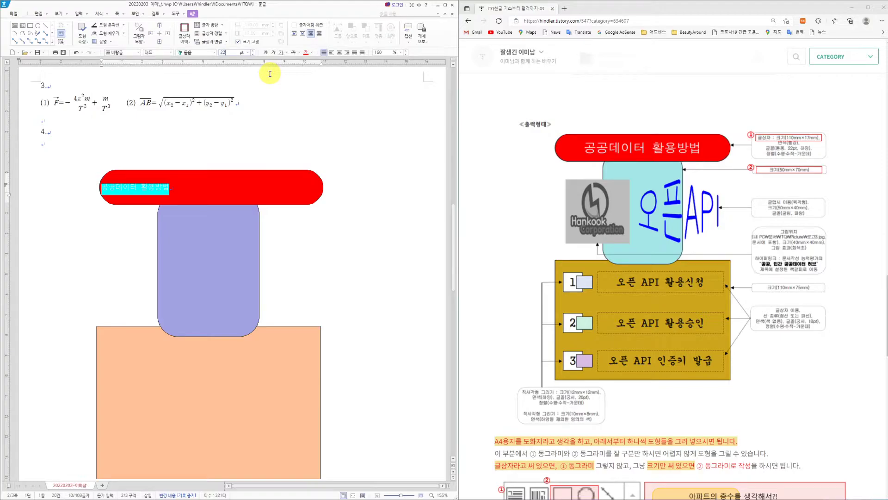
{"action": "type", "text": "22"}
{"action": "key", "text": "Return"}
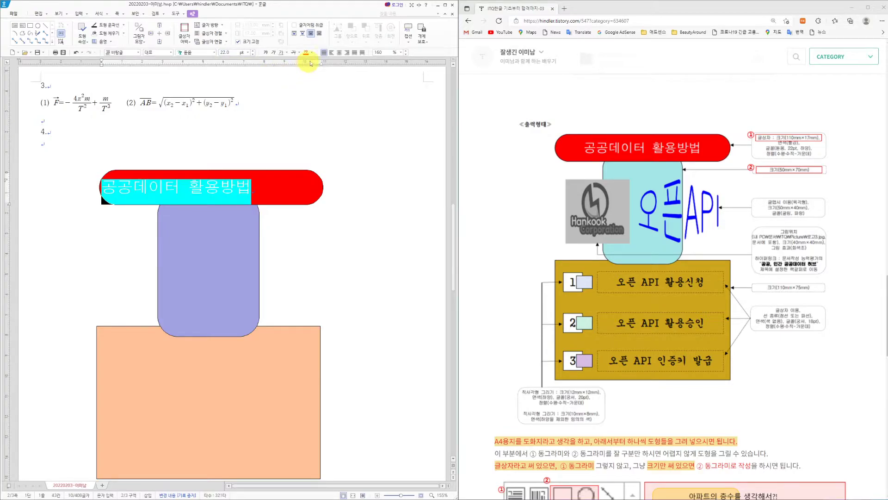
- Colour the red text box's text white and centre it horizontally
{"action": "left_click", "coordinate": [312, 52]}
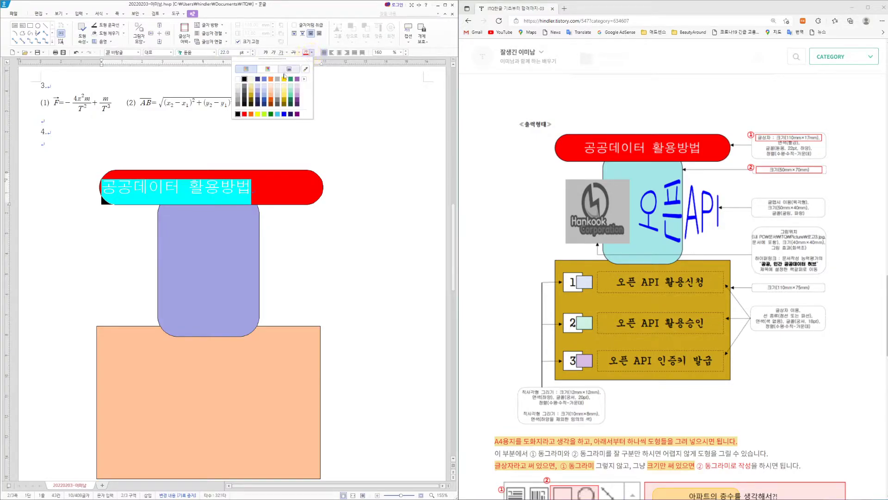
{"action": "left_click", "coordinate": [238, 80]}
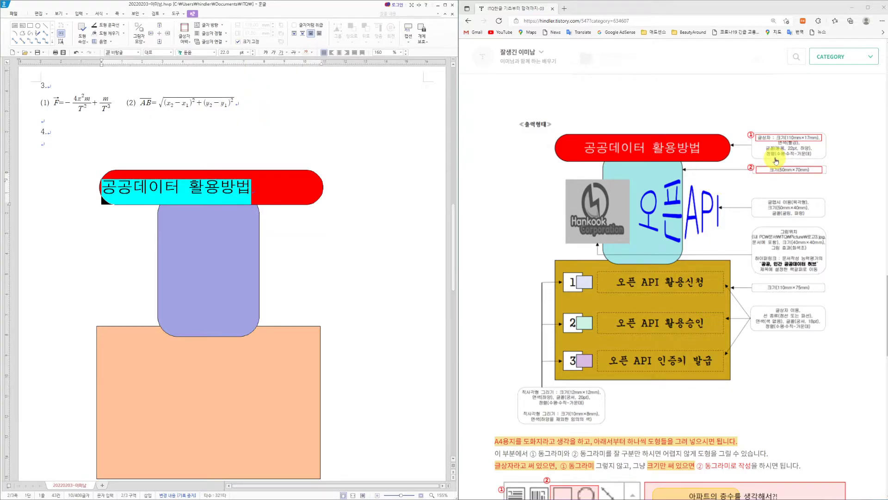
{"action": "left_click", "coordinate": [339, 52]}
{"action": "left_click", "coordinate": [63, 144]}
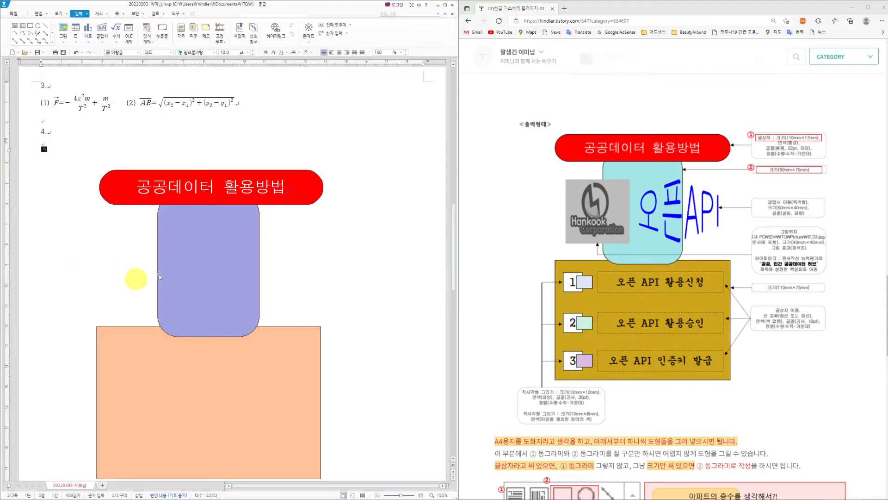
- Download the Picture.zip attachment from the 도형그리기 section of the reference web page
{"action": "scroll", "coordinate": [238, 311], "scroll_direction": "down", "scroll_amount": 2}
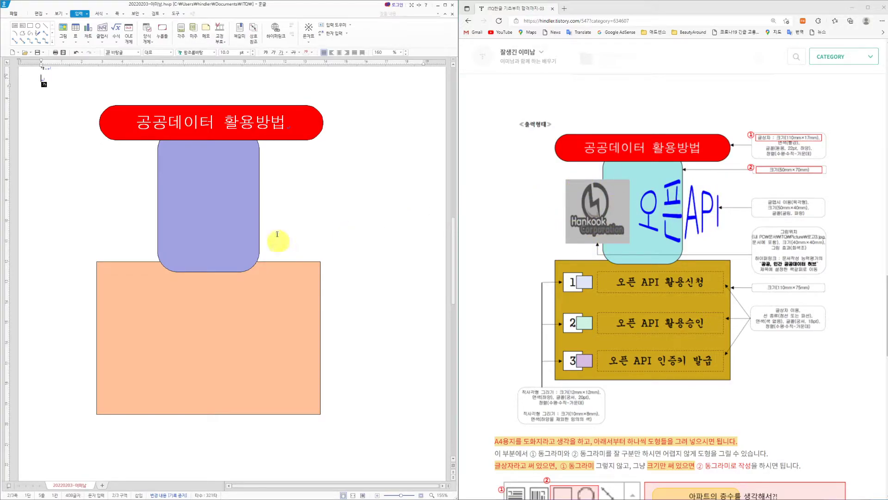
{"action": "scroll", "coordinate": [655, 346], "scroll_direction": "up", "scroll_amount": 3}
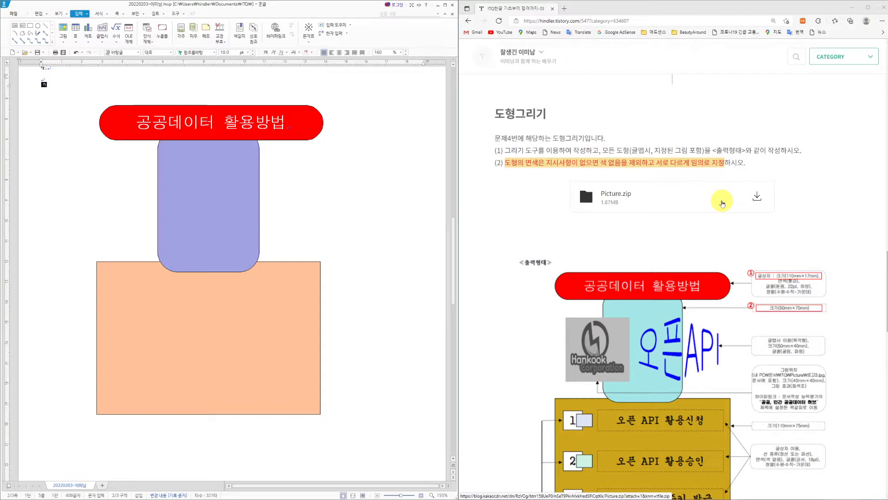
{"action": "left_click", "coordinate": [759, 199]}
{"action": "left_click", "coordinate": [759, 199]}
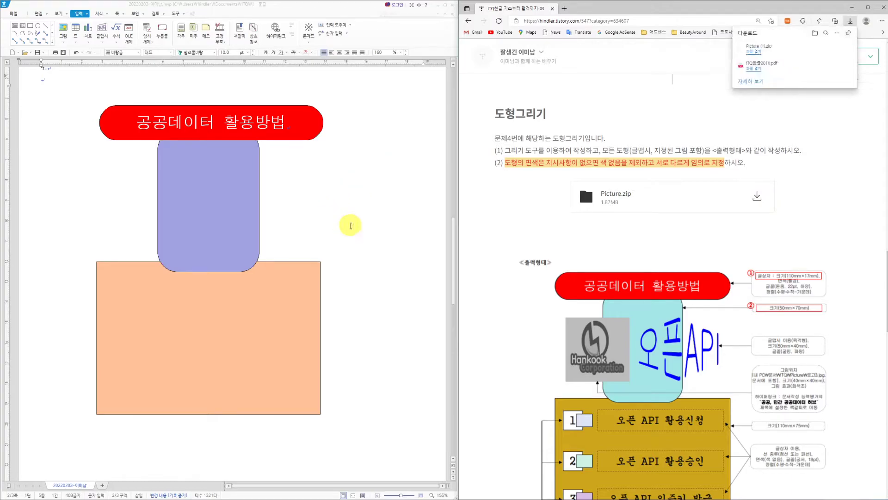
- Look through the images in the Picture folder under Documents in File Explorer, and minimise its window
{"action": "left_click", "coordinate": [828, 49]}
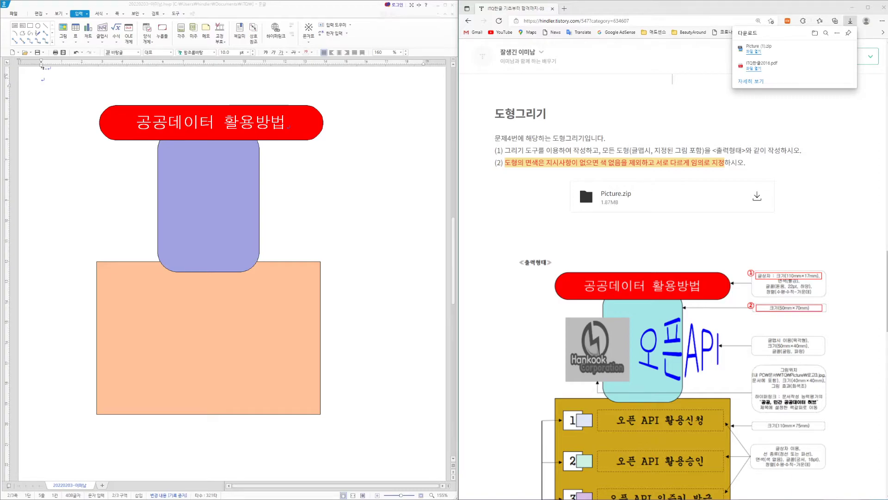
{"action": "left_click_drag", "start_coordinate": [214, 233], "coordinate": [281, 164]}
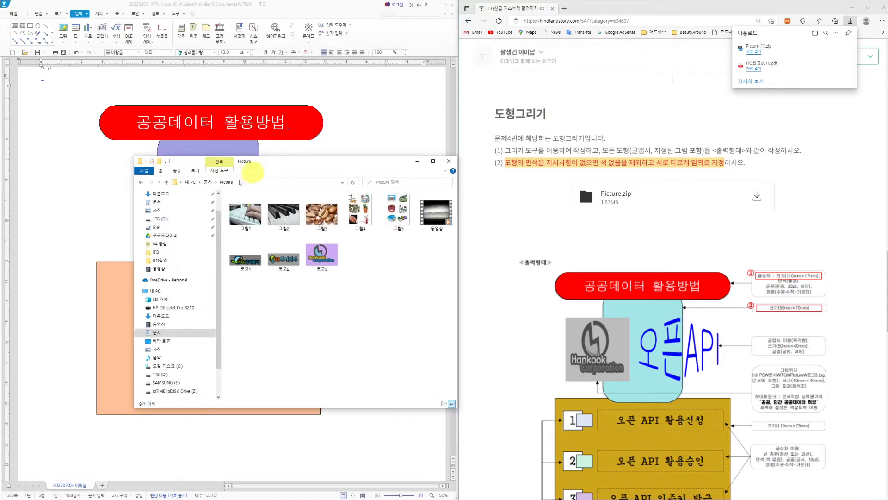
{"action": "left_click", "coordinate": [203, 184]}
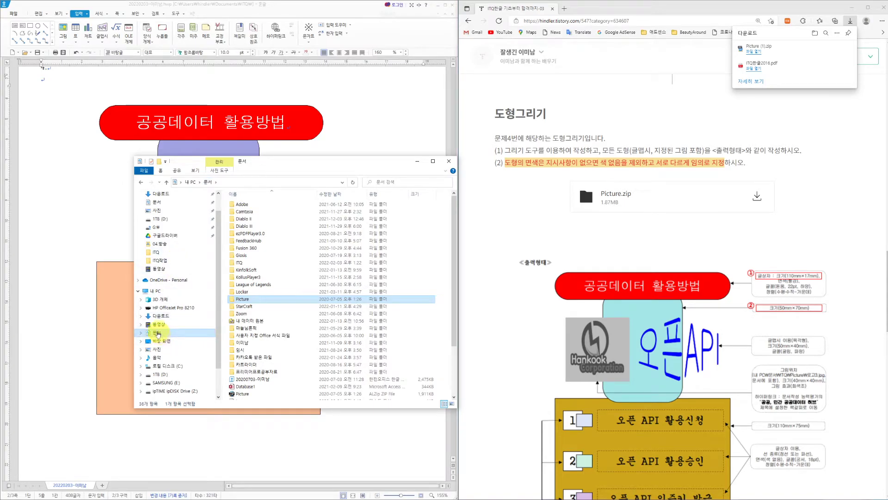
{"action": "double_click", "coordinate": [248, 300]}
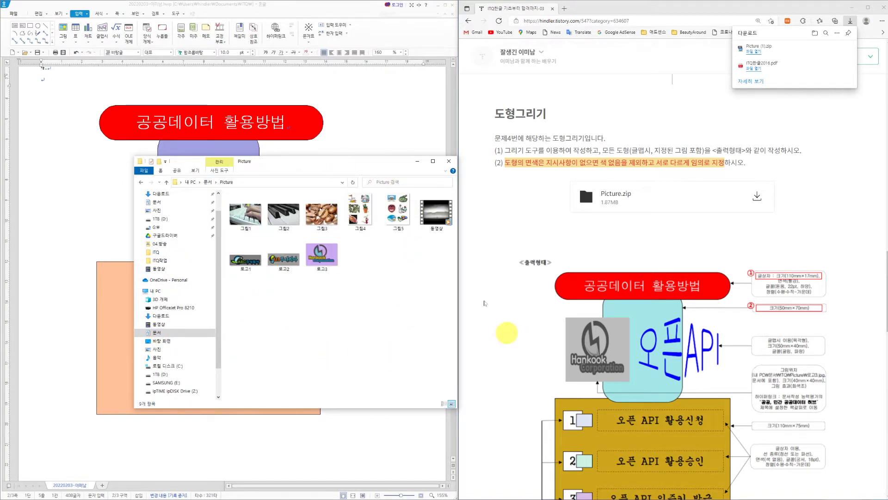
{"action": "left_click", "coordinate": [417, 161]}
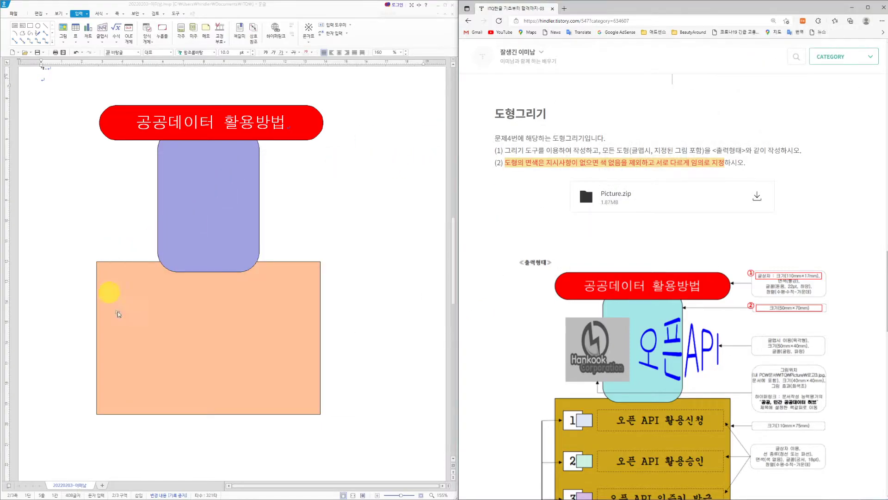
- Try inserting the 로고3 picture from Documents\Picture below item 4, drawn about 56 × 39 mm, and delete it
{"action": "scroll", "coordinate": [109, 291], "scroll_direction": "up", "scroll_amount": 1}
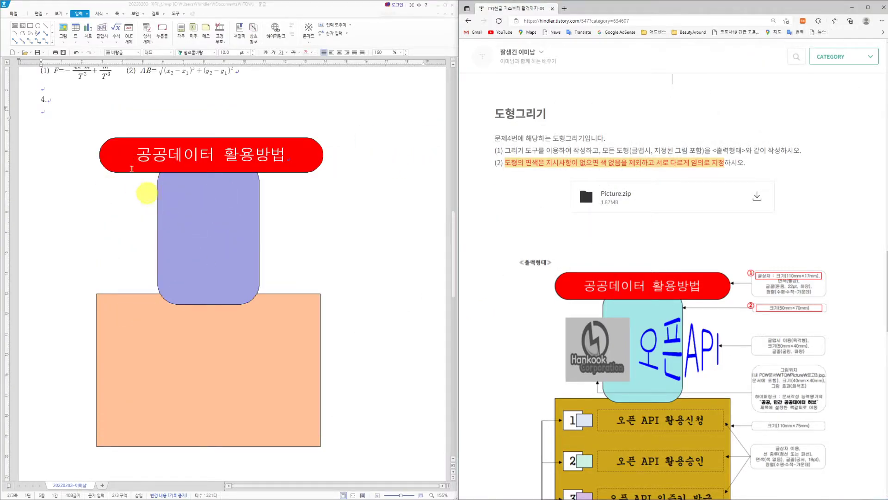
{"action": "left_click", "coordinate": [46, 113]}
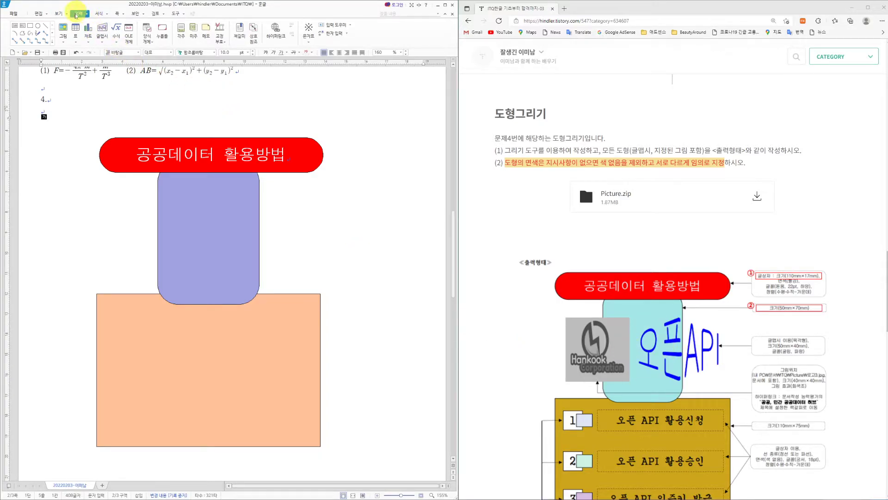
{"action": "left_click", "coordinate": [64, 43]}
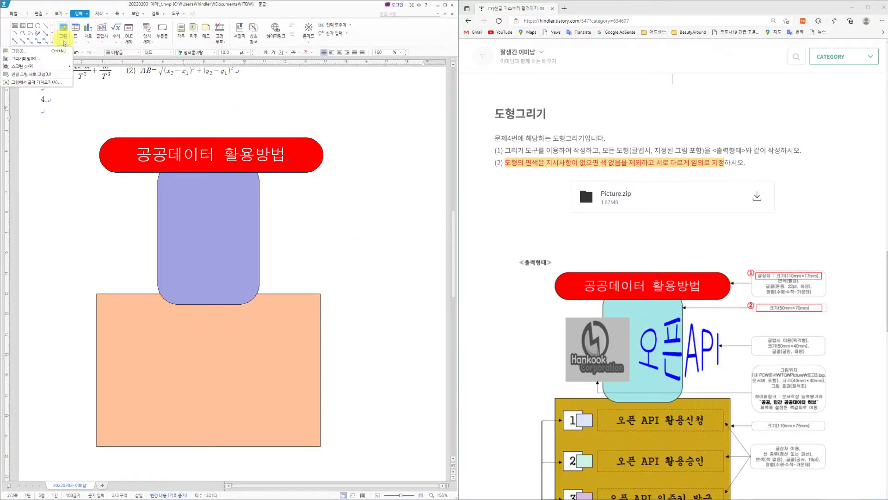
{"action": "left_click", "coordinate": [28, 53]}
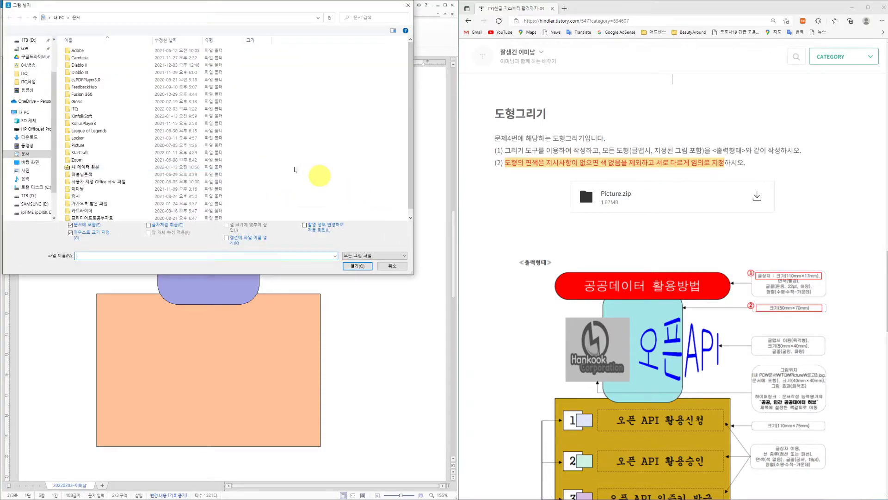
{"action": "double_click", "coordinate": [79, 146]}
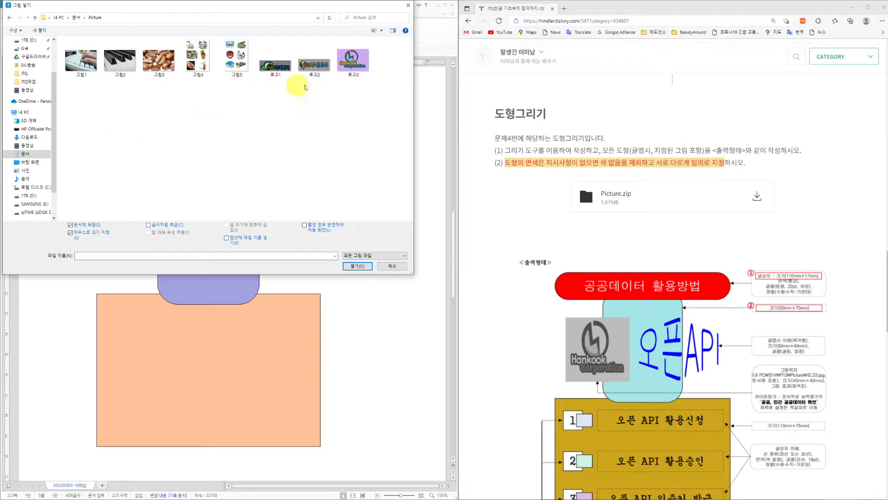
{"action": "left_click", "coordinate": [351, 60]}
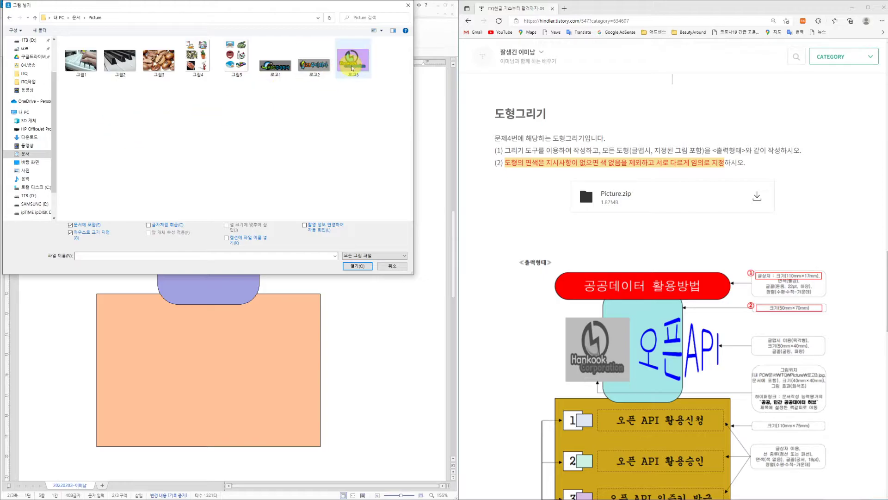
{"action": "left_click", "coordinate": [357, 266]}
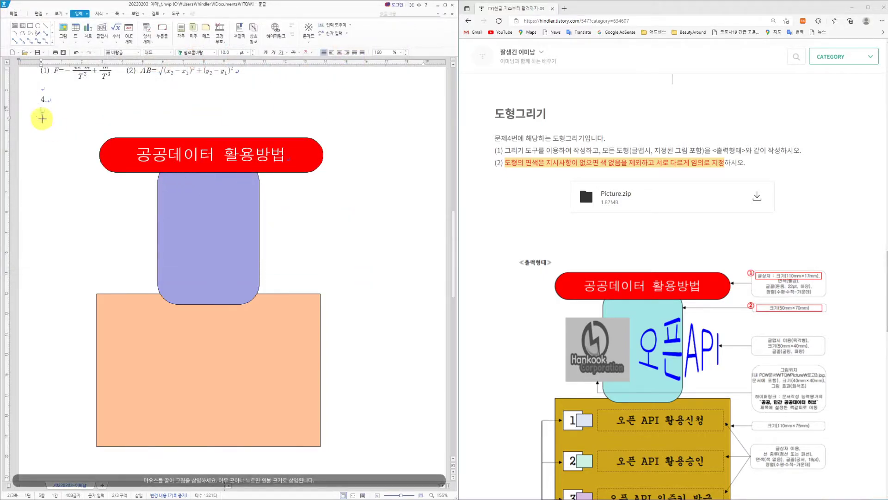
{"action": "left_click_drag", "start_coordinate": [43, 115], "coordinate": [157, 194]}
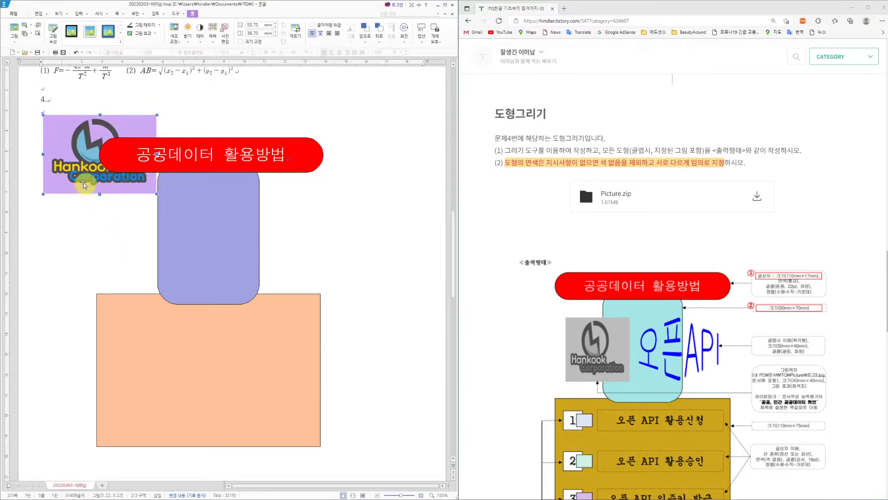
{"action": "key", "text": "Delete"}
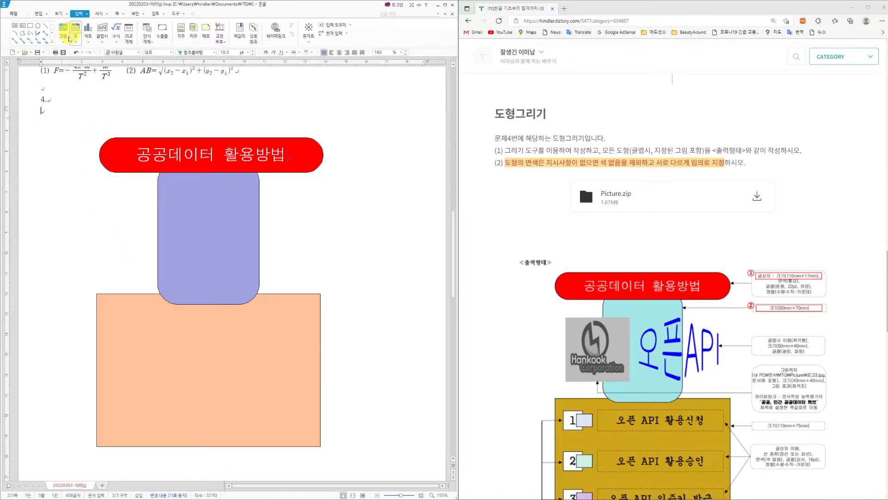
- Try inserting the 로고3 picture below item 4 with the 마우스로 크기 지정 option turned off, and delete it
{"action": "left_click", "coordinate": [64, 31]}
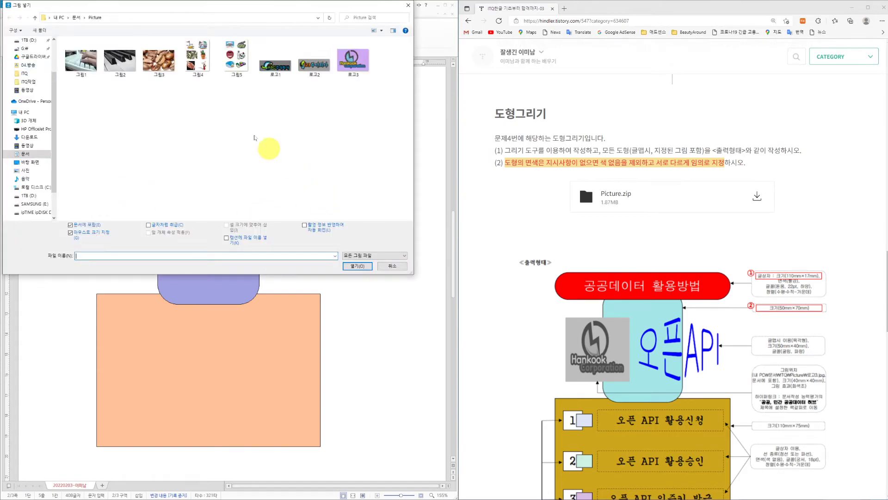
{"action": "left_click", "coordinate": [353, 69]}
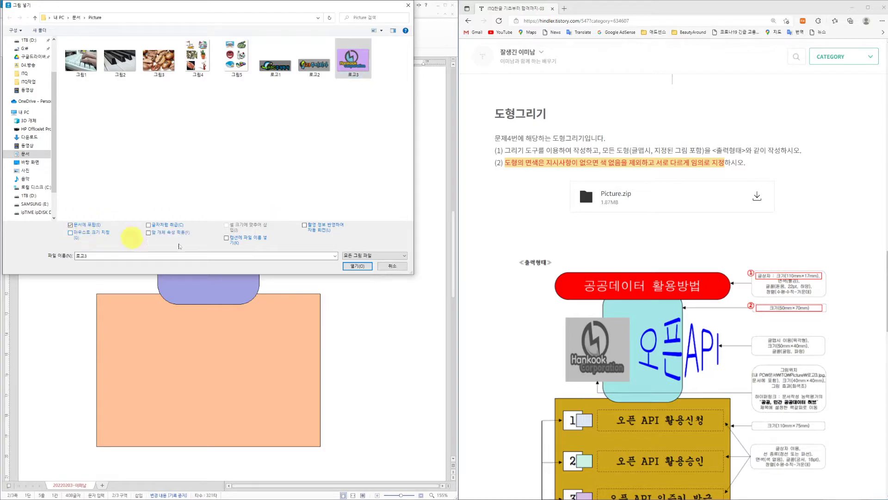
{"action": "left_click", "coordinate": [356, 268]}
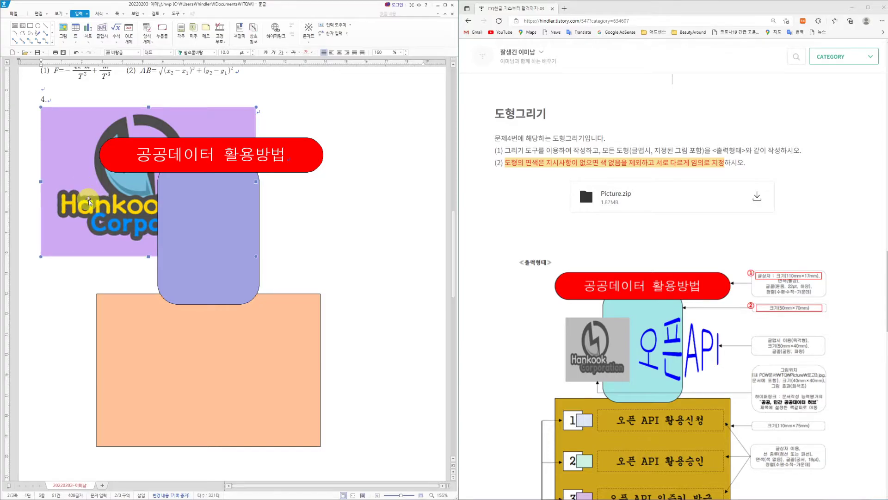
{"action": "key", "text": "Delete"}
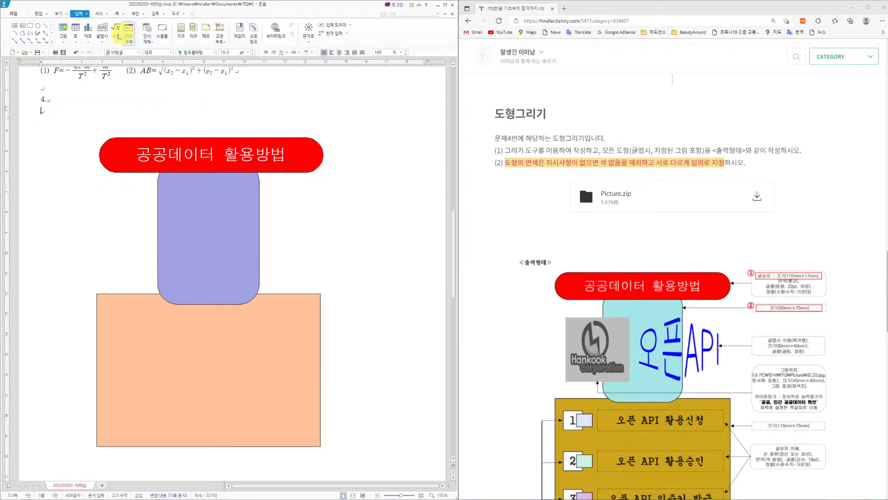
- Insert the 로고3 picture, drawn about 55 × 38 mm, and place it beside the purple rounded rectangle just under the red text box
{"action": "left_click", "coordinate": [58, 37]}
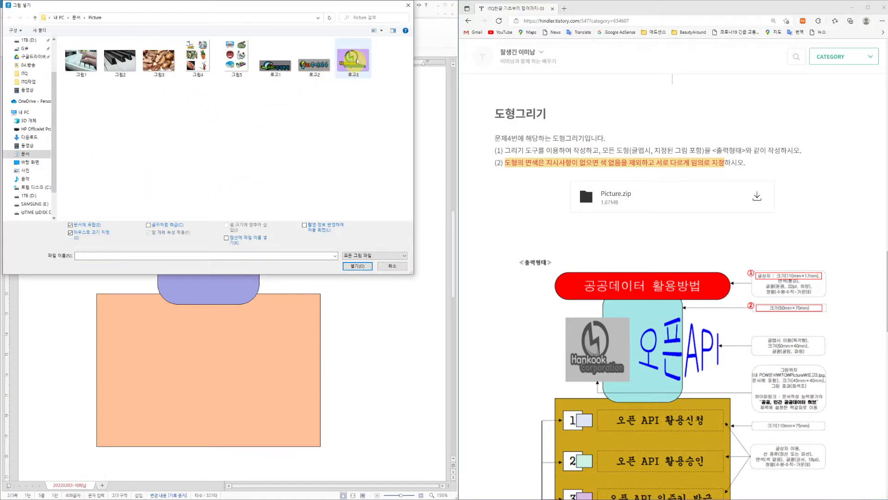
{"action": "left_click", "coordinate": [353, 59]}
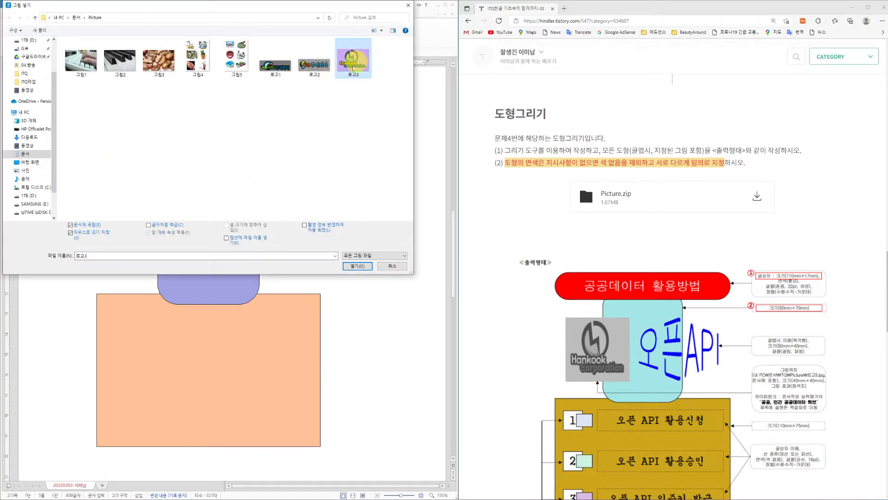
{"action": "left_click", "coordinate": [358, 266]}
{"action": "left_click_drag", "start_coordinate": [55, 164], "coordinate": [166, 242]}
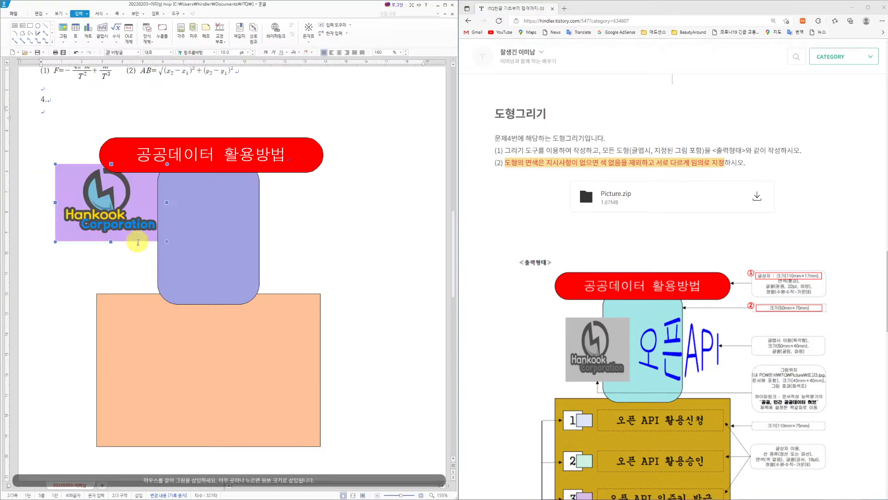
{"action": "left_click_drag", "start_coordinate": [110, 221], "coordinate": [89, 195]}
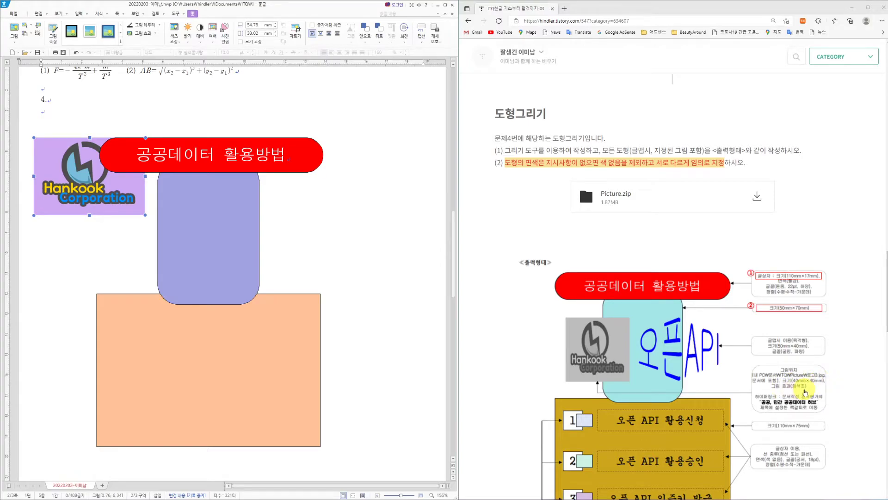
{"action": "left_click_drag", "start_coordinate": [91, 191], "coordinate": [104, 217]}
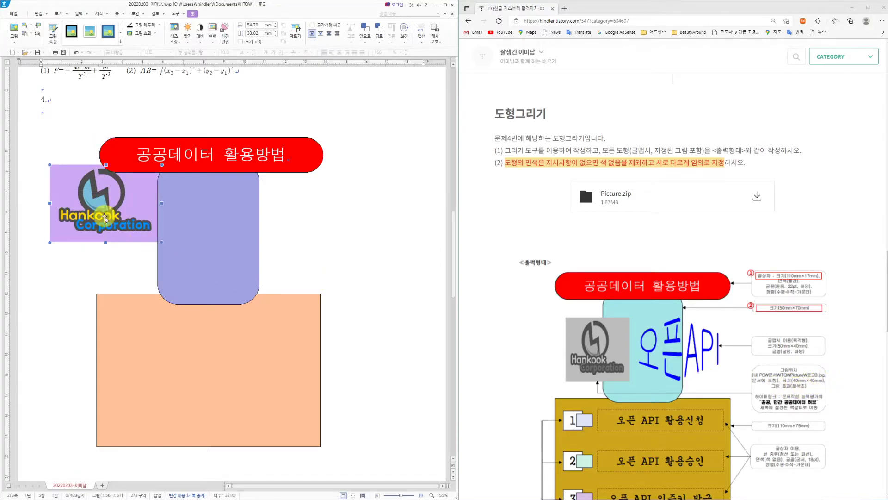
- Set the logo picture's size to 40 × 40 mm, lock its size, and place it in front of the text
{"action": "double_click", "coordinate": [107, 217]}
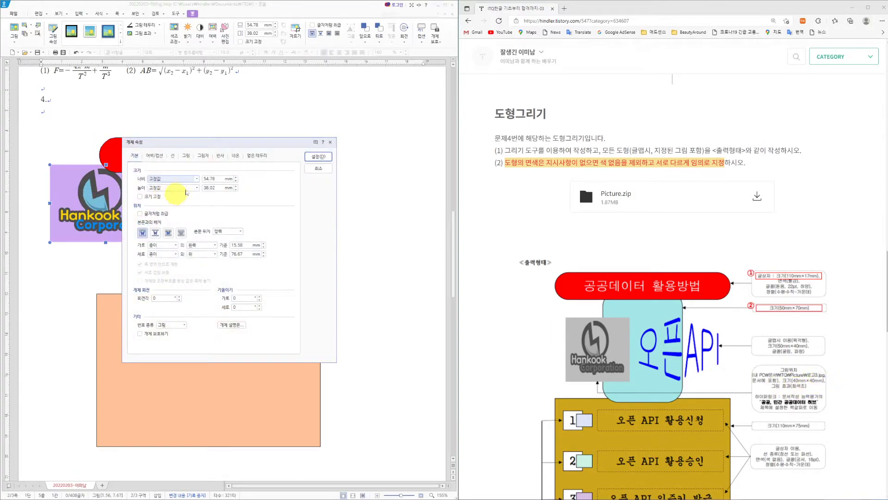
{"action": "type", "text": "4"}
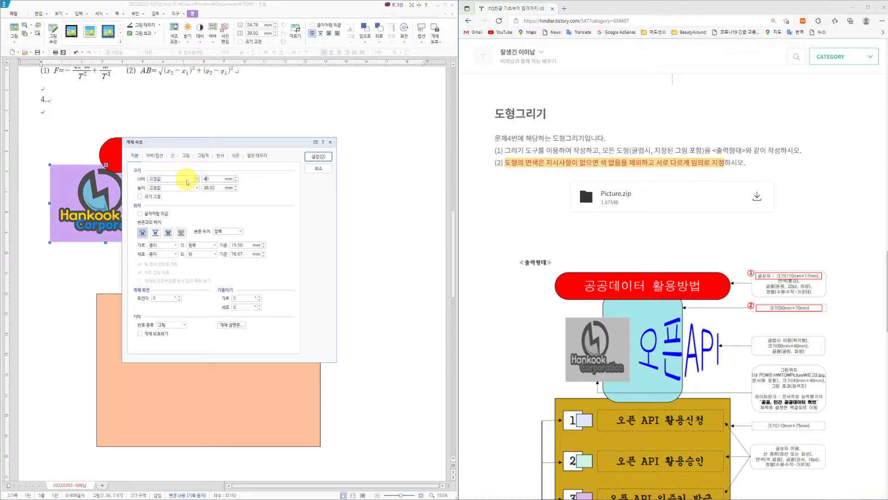
{"action": "type", "text": "0"}
{"action": "key", "text": "Tab"}
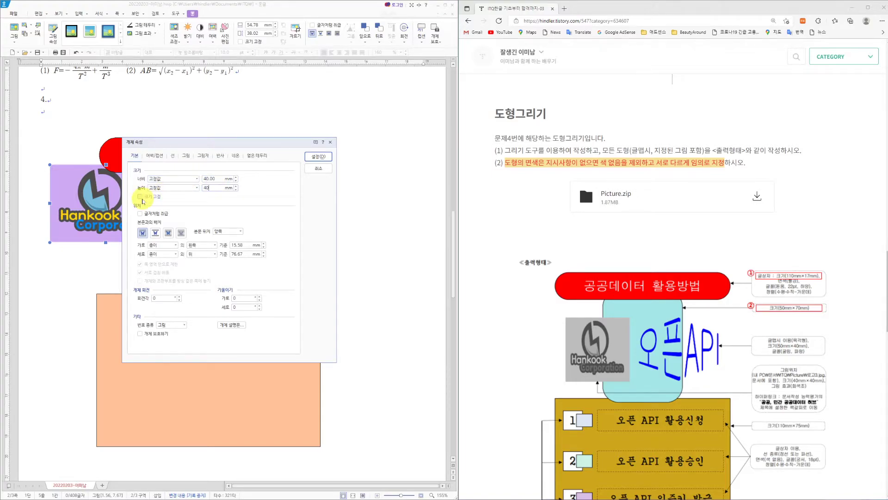
{"action": "left_click", "coordinate": [140, 196]}
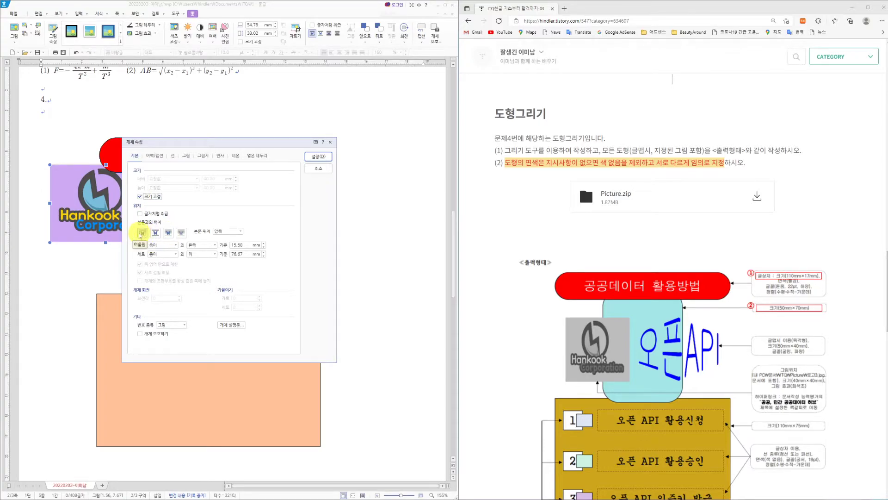
{"action": "left_click", "coordinate": [169, 235]}
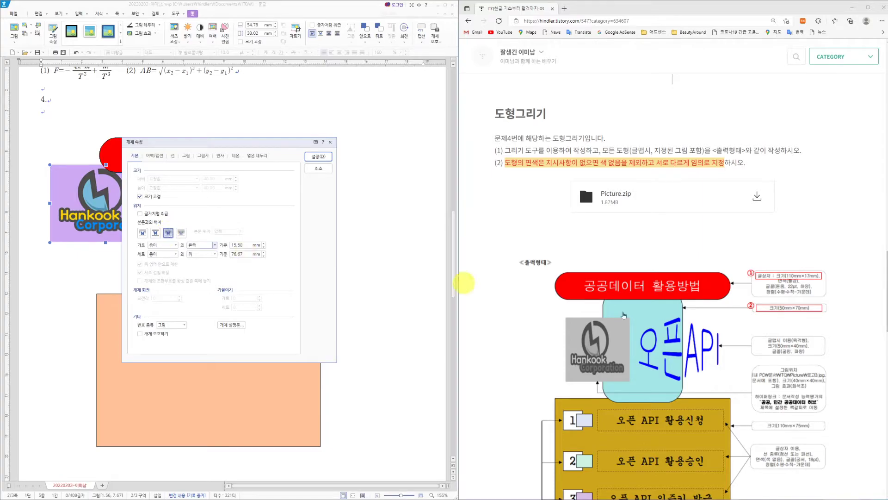
- Apply the 회색조 picture effect to the logo and accept its object properties
{"action": "left_click", "coordinate": [186, 156]}
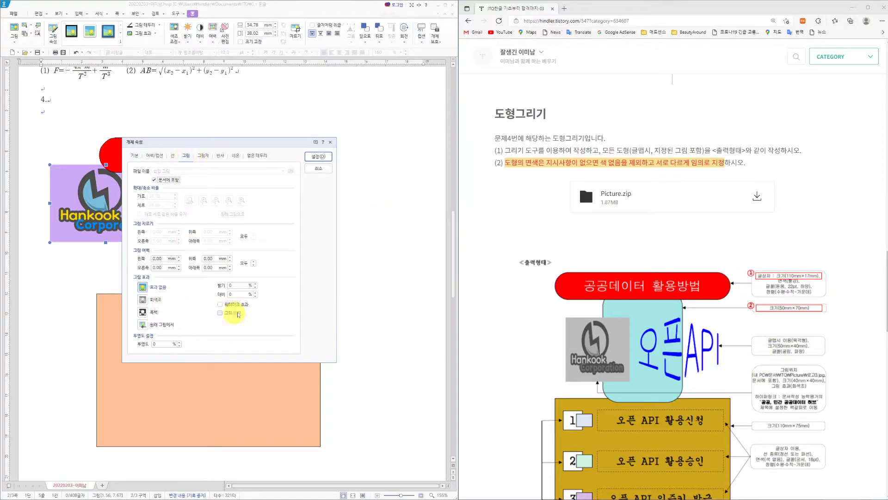
{"action": "left_click", "coordinate": [144, 304]}
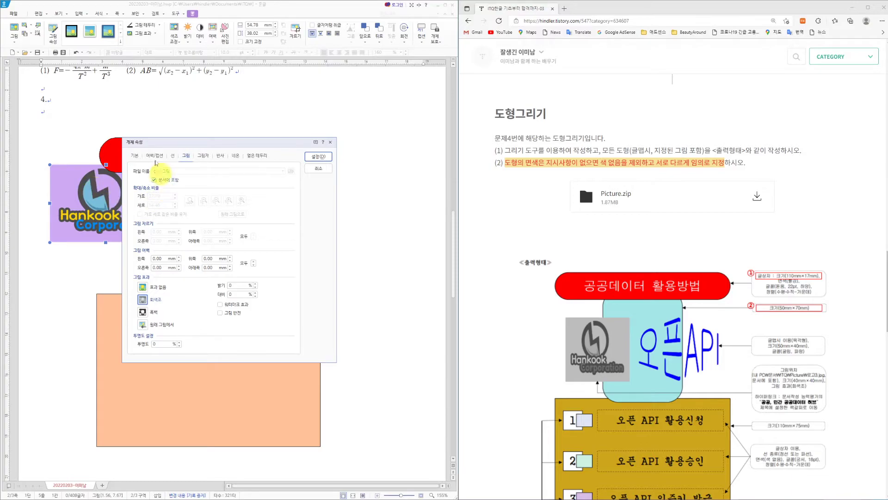
{"action": "left_click", "coordinate": [134, 156]}
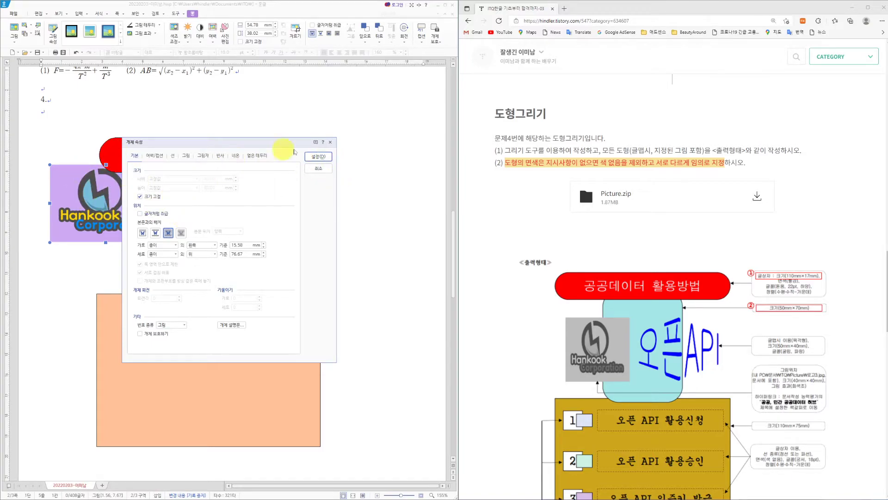
{"action": "left_click", "coordinate": [322, 159]}
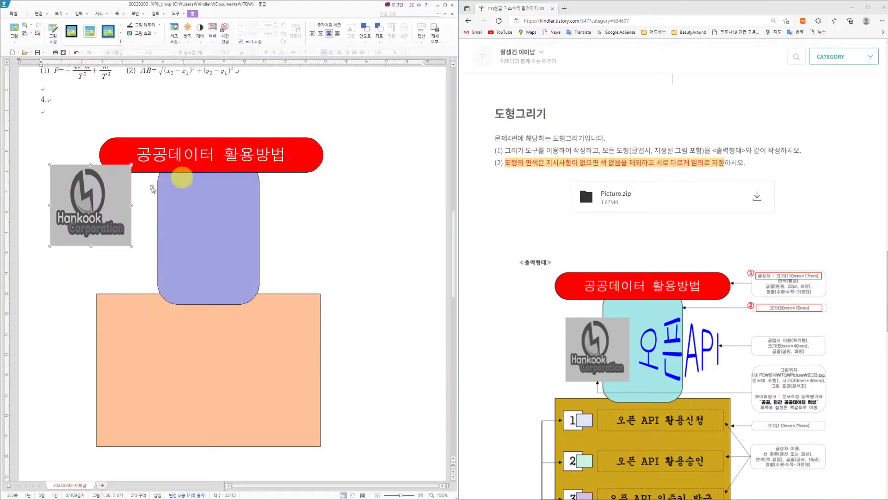
- Move the grey logo so it overlaps the left edge of the purple rounded rectangle, as in the reference drawing
{"action": "left_click_drag", "start_coordinate": [102, 217], "coordinate": [157, 241]}
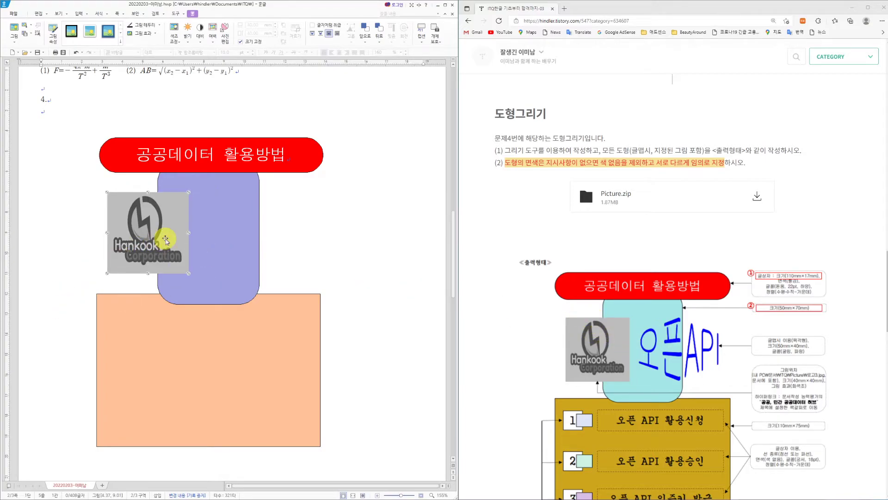
{"action": "left_click_drag", "start_coordinate": [164, 239], "coordinate": [162, 240]}
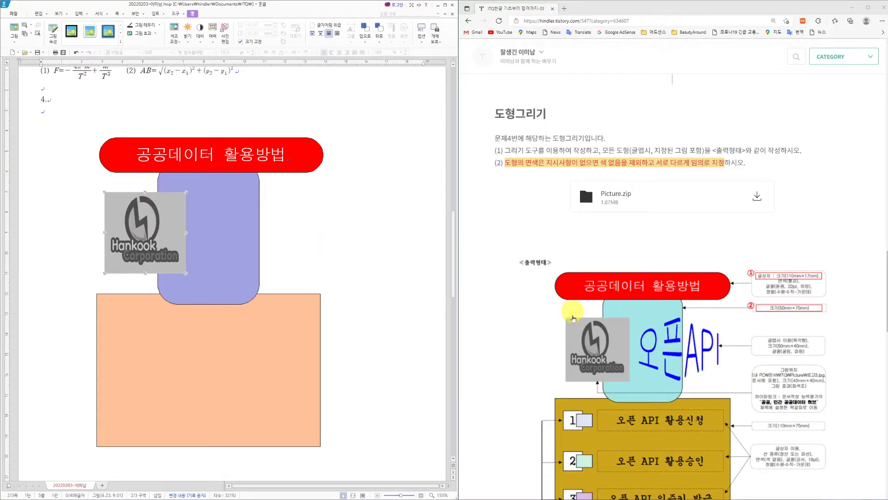
{"action": "left_click_drag", "start_coordinate": [143, 234], "coordinate": [148, 234]}
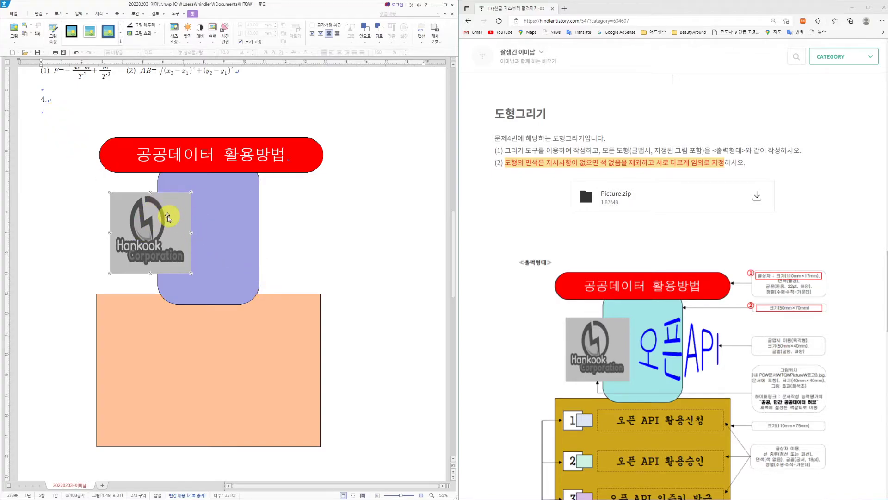
- Start a 글맵시 object on the line below item 4 with the text 오픈API and the 육각형 shape
{"action": "left_click", "coordinate": [43, 112]}
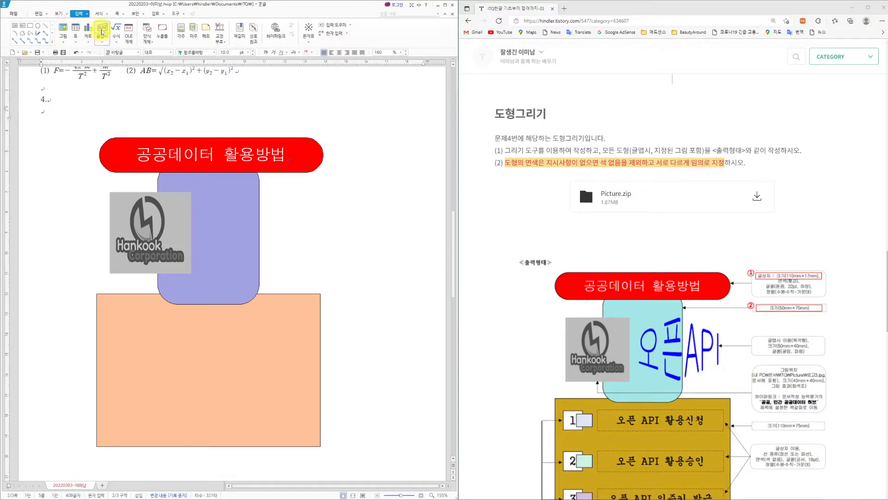
{"action": "left_click", "coordinate": [102, 31]}
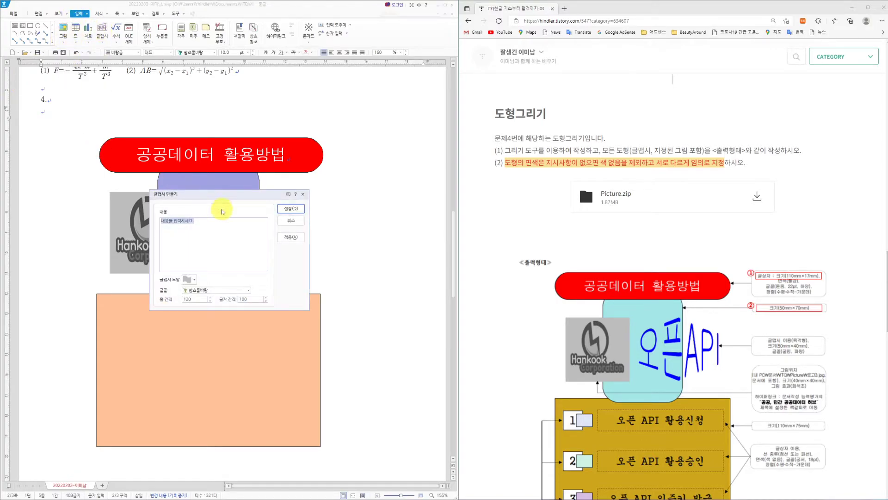
{"action": "left_click_drag", "start_coordinate": [226, 200], "coordinate": [324, 181]}
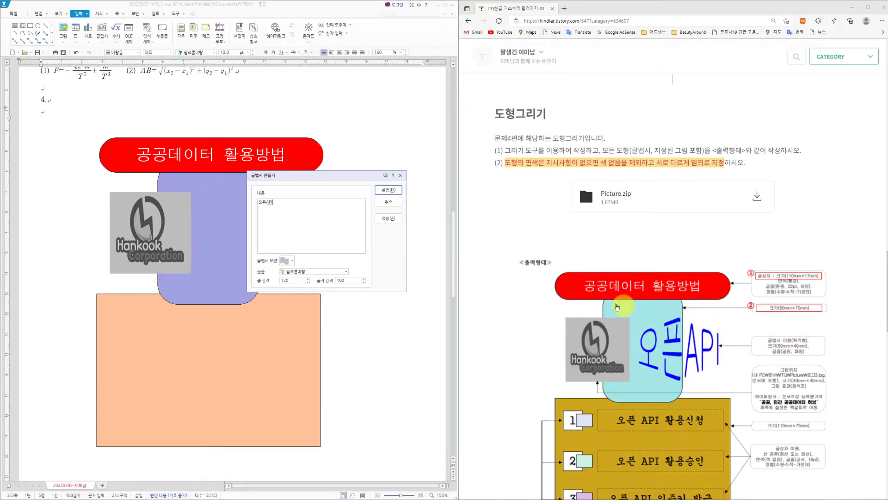
{"action": "left_click", "coordinate": [290, 262]}
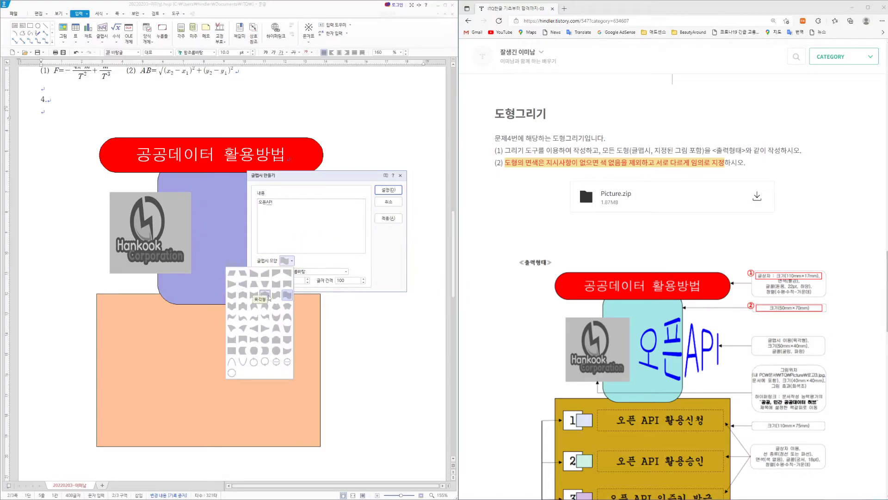
{"action": "left_click", "coordinate": [266, 295]}
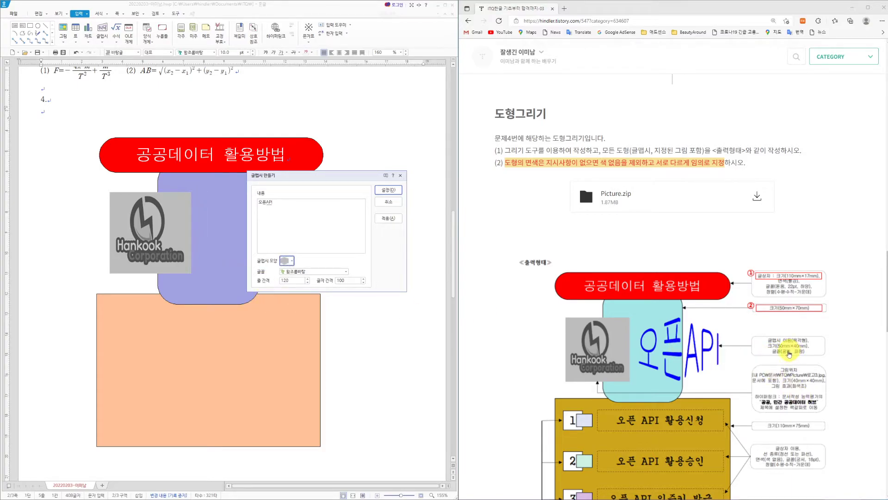
- Set the 글맵시 font to 굴림 and insert the object into the document
{"action": "left_click", "coordinate": [328, 272]}
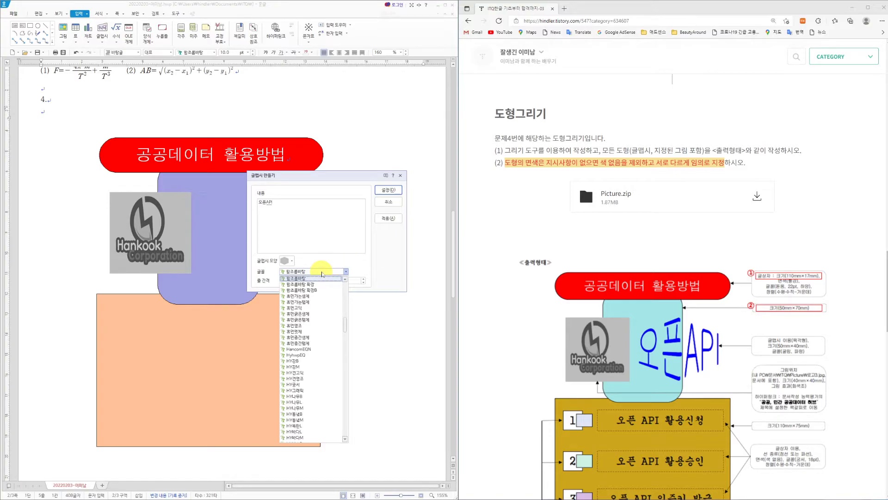
{"action": "left_click", "coordinate": [322, 273]}
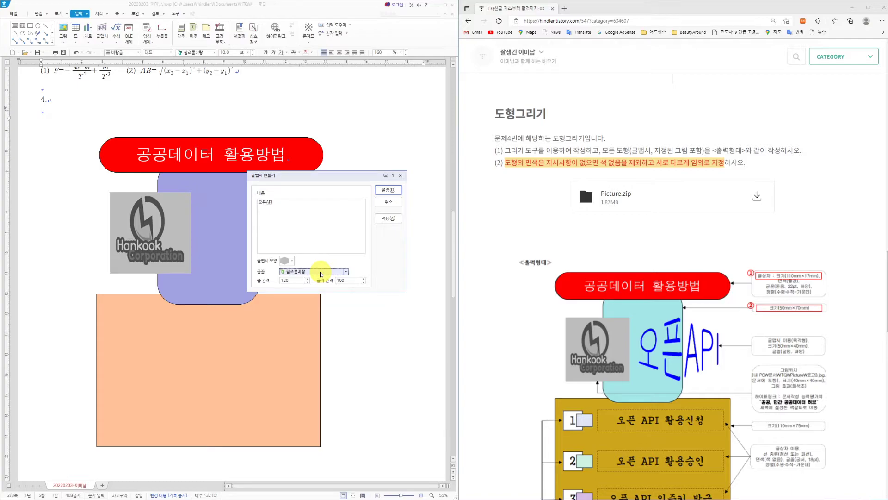
{"action": "left_click", "coordinate": [347, 272]}
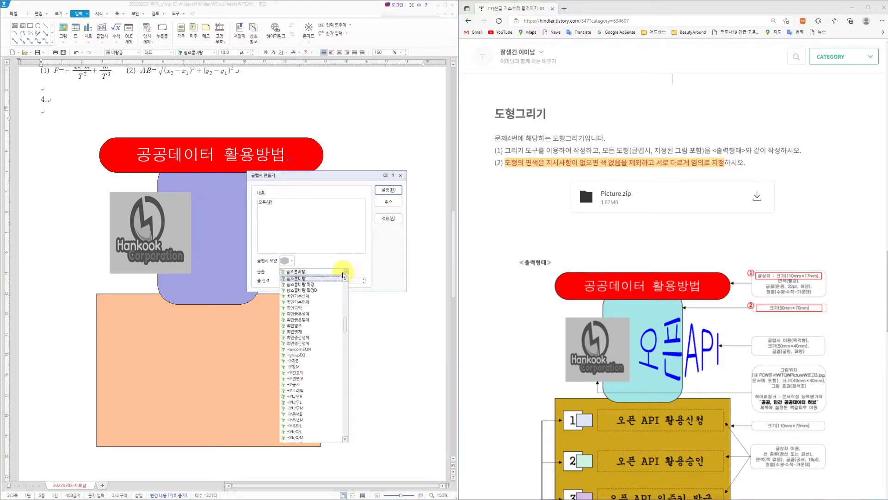
{"action": "scroll", "coordinate": [323, 391], "scroll_direction": "down", "scroll_amount": 10}
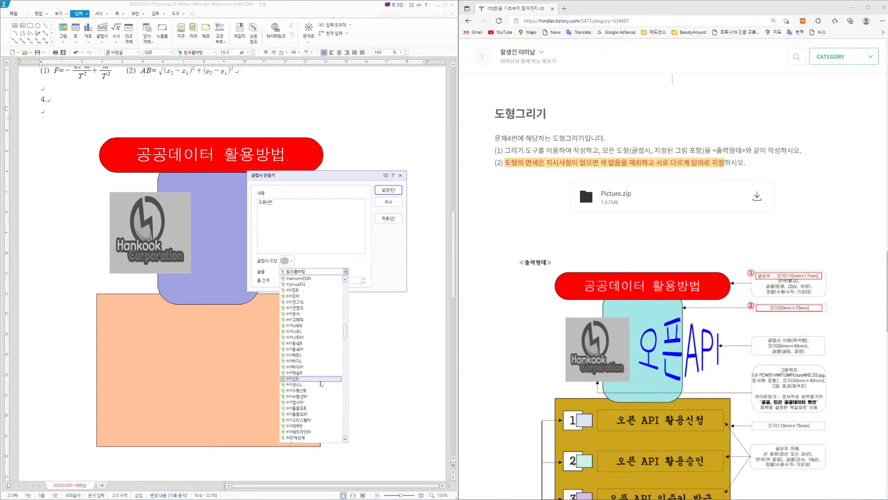
{"action": "scroll", "coordinate": [324, 394], "scroll_direction": "down", "scroll_amount": 10}
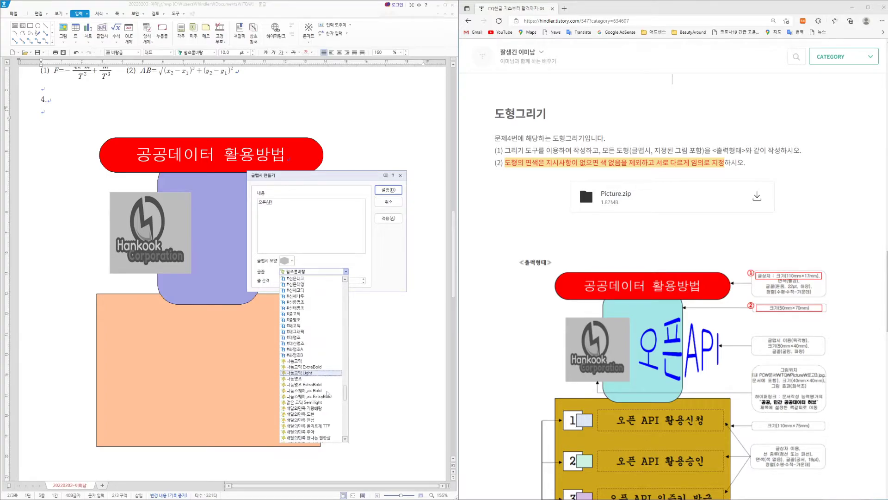
{"action": "scroll", "coordinate": [326, 395], "scroll_direction": "down", "scroll_amount": 6}
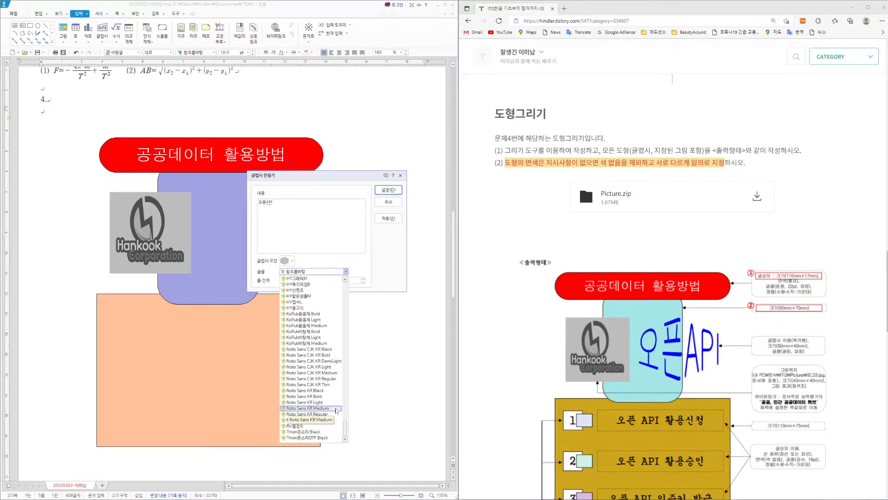
{"action": "left_click_drag", "start_coordinate": [344, 404], "coordinate": [344, 258]}
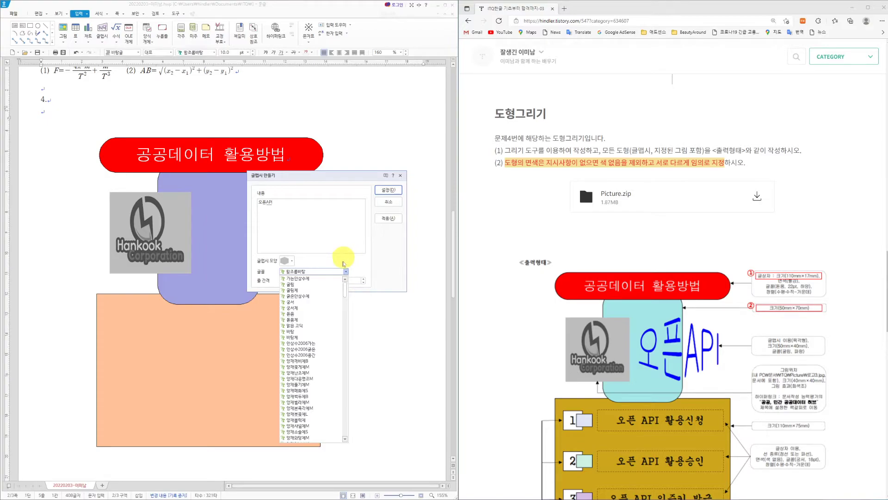
{"action": "left_click", "coordinate": [304, 284]}
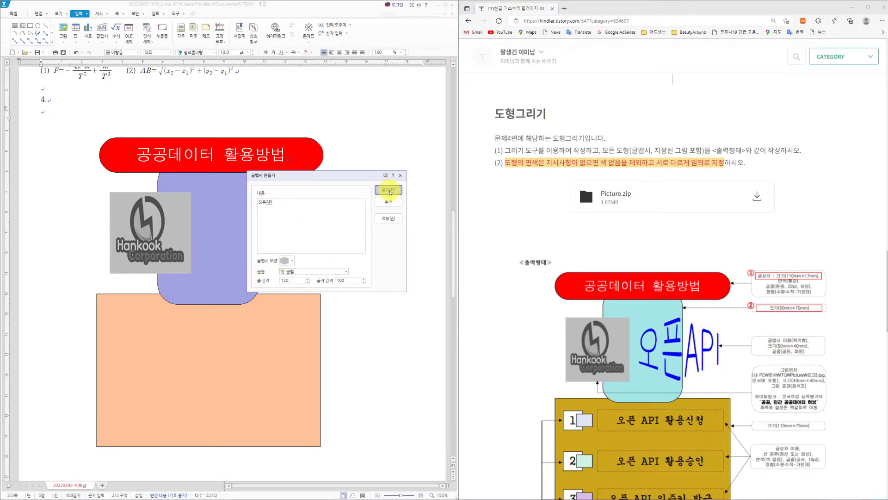
{"action": "left_click", "coordinate": [389, 191]}
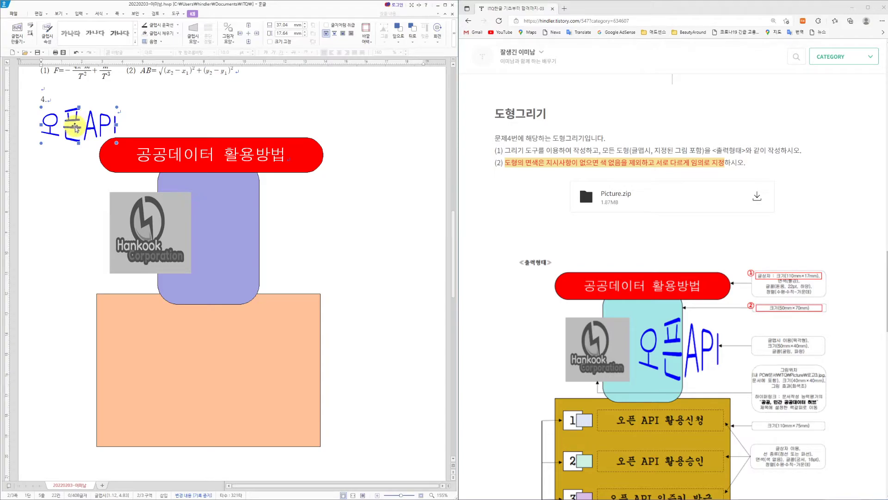
- Set the 오픈API 글맵시 to 50 mm wide and 40 mm high with fixed size, placed in front of the text (글 앞으로)
{"action": "left_click_drag", "start_coordinate": [76, 128], "coordinate": [73, 147]}
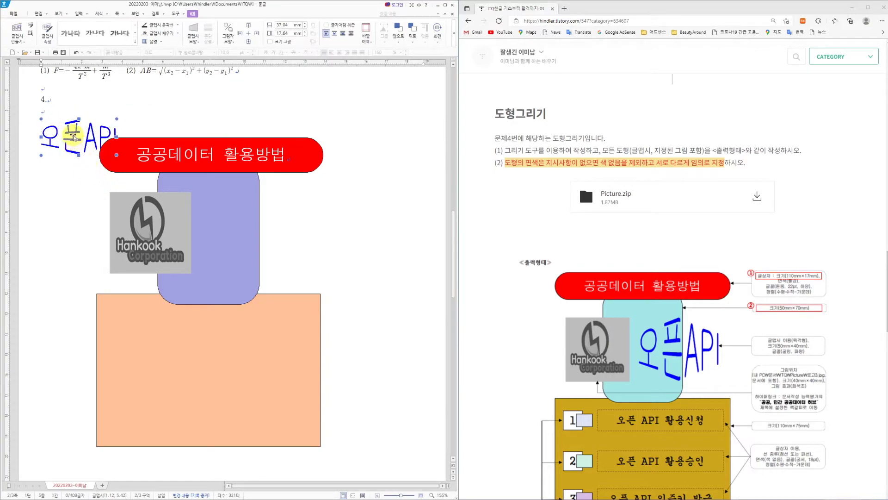
{"action": "double_click", "coordinate": [74, 137]}
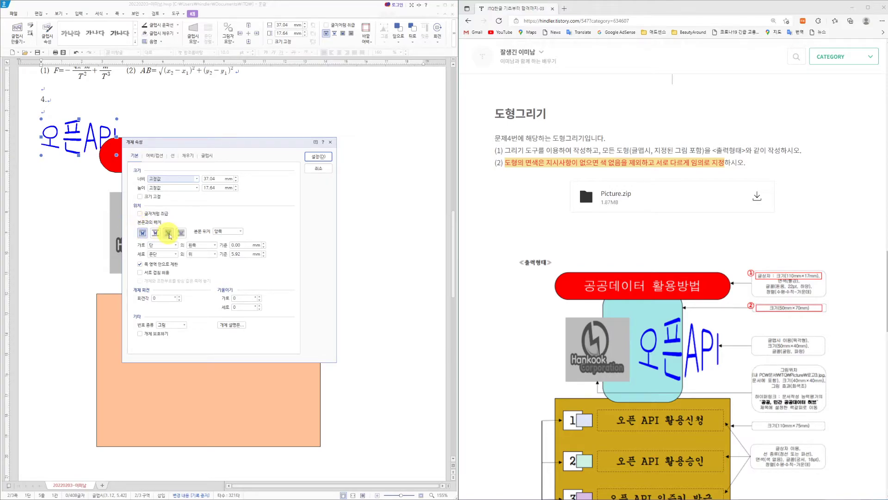
{"action": "left_click", "coordinate": [168, 233]}
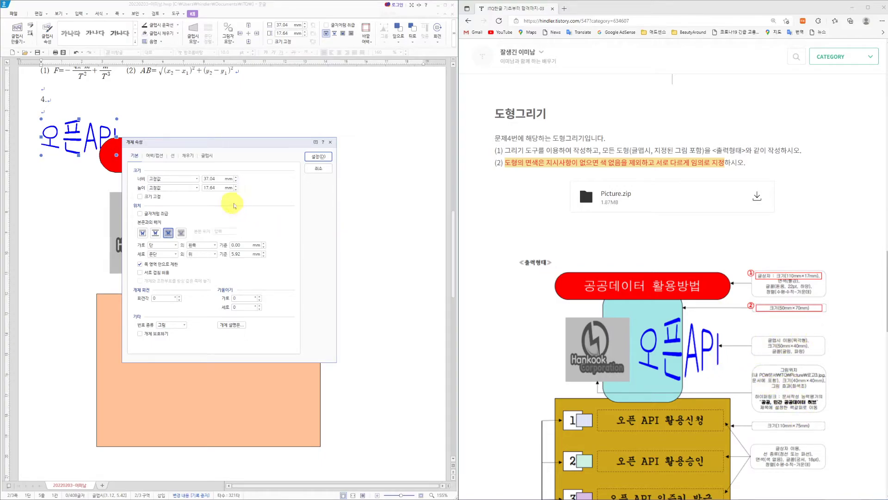
{"action": "left_click_drag", "start_coordinate": [215, 178], "coordinate": [182, 181]}
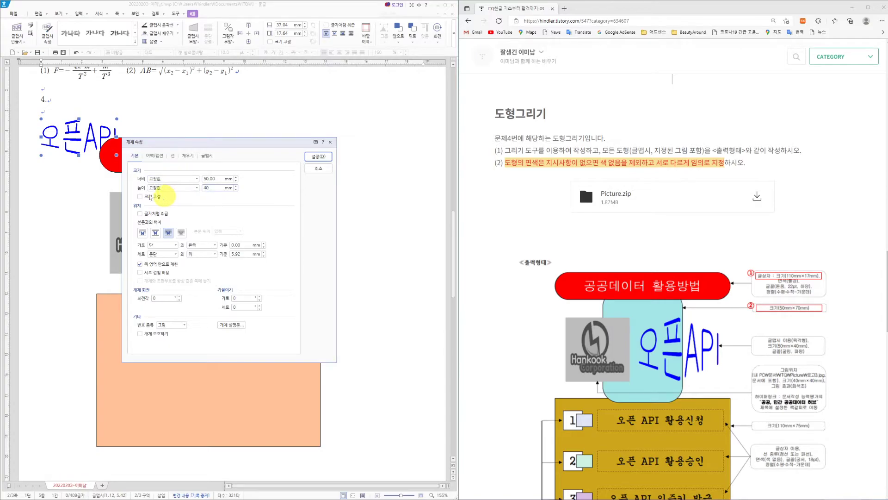
{"action": "left_click", "coordinate": [139, 196]}
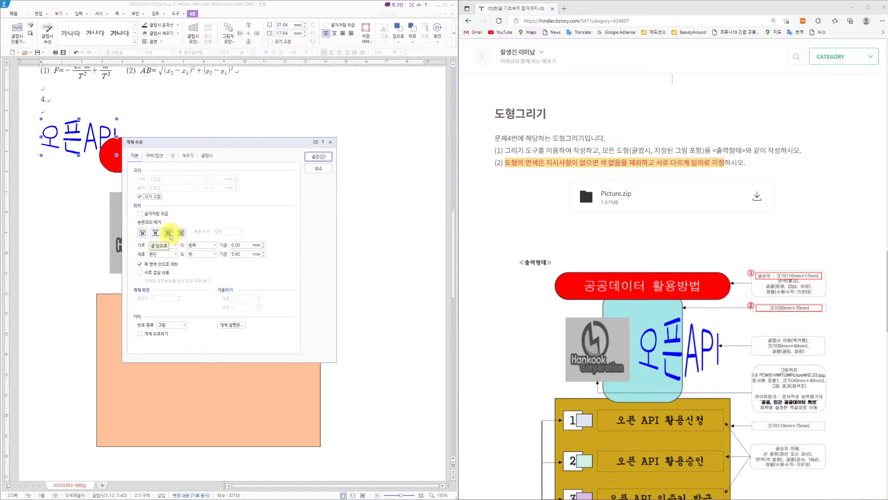
{"action": "left_click", "coordinate": [169, 234]}
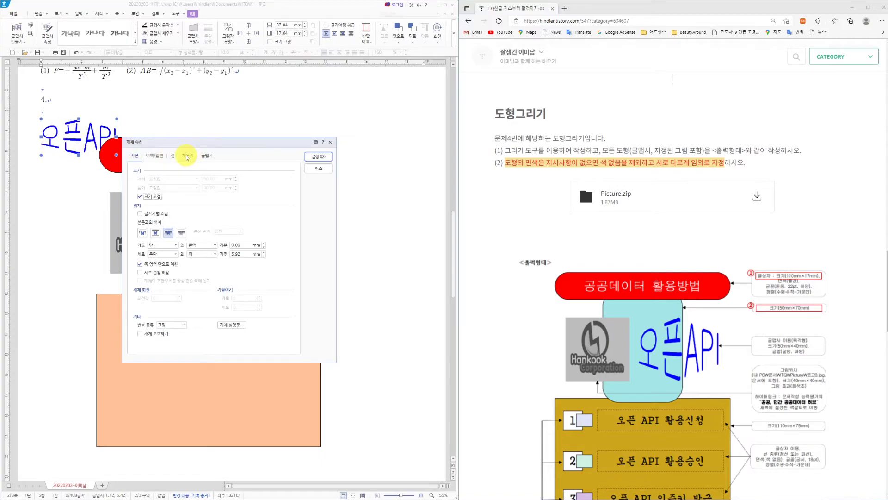
- Accept the 글맵시 with a 파랑 face colour and move it over the right edge of the purple rounded rectangle, beside the logo
{"action": "left_click", "coordinate": [187, 157]}
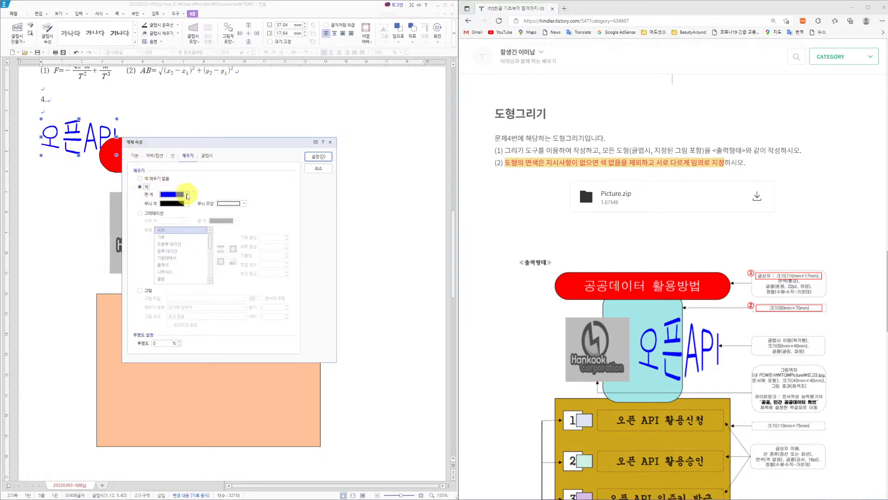
{"action": "left_click", "coordinate": [187, 194]}
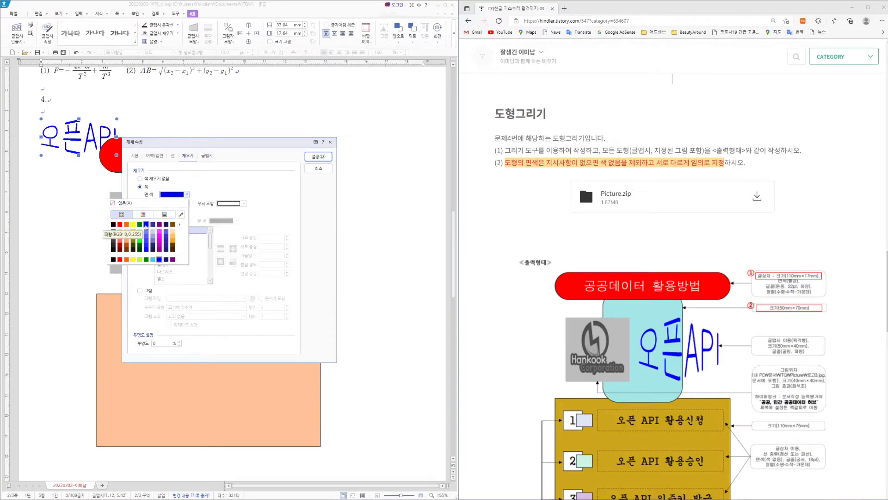
{"action": "left_click", "coordinate": [315, 159]}
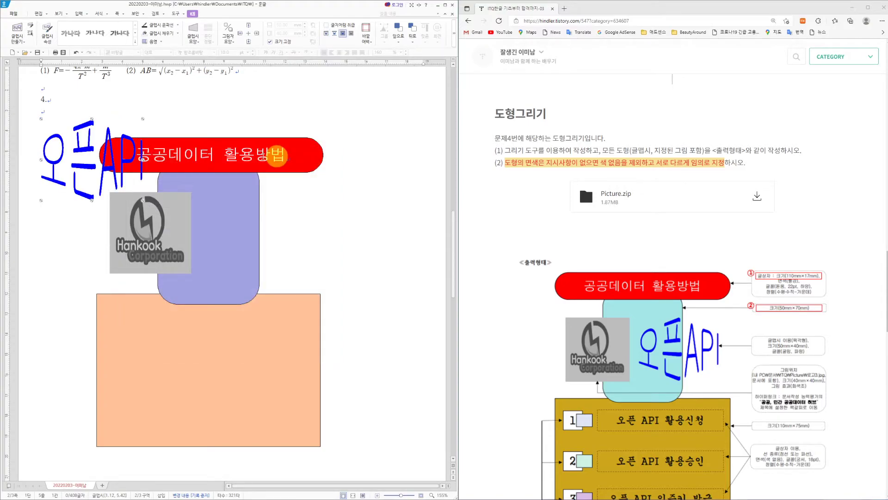
{"action": "left_click_drag", "start_coordinate": [109, 167], "coordinate": [272, 241]}
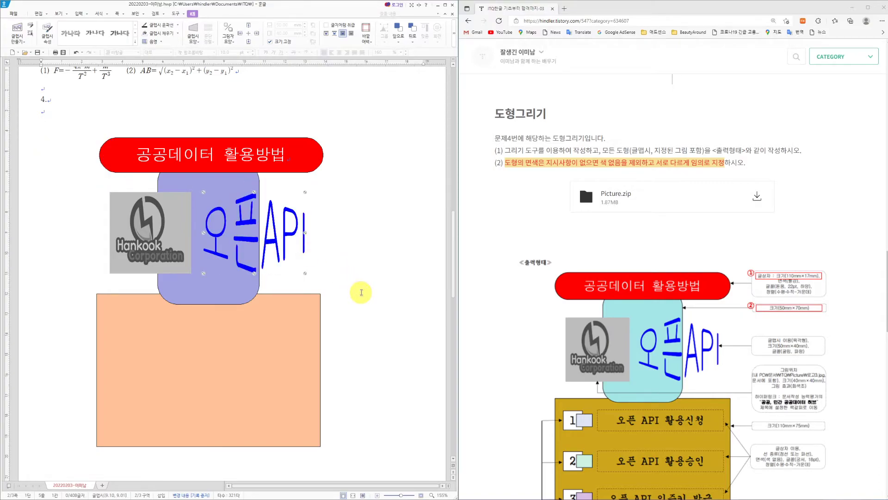
{"action": "left_click", "coordinate": [362, 307]}
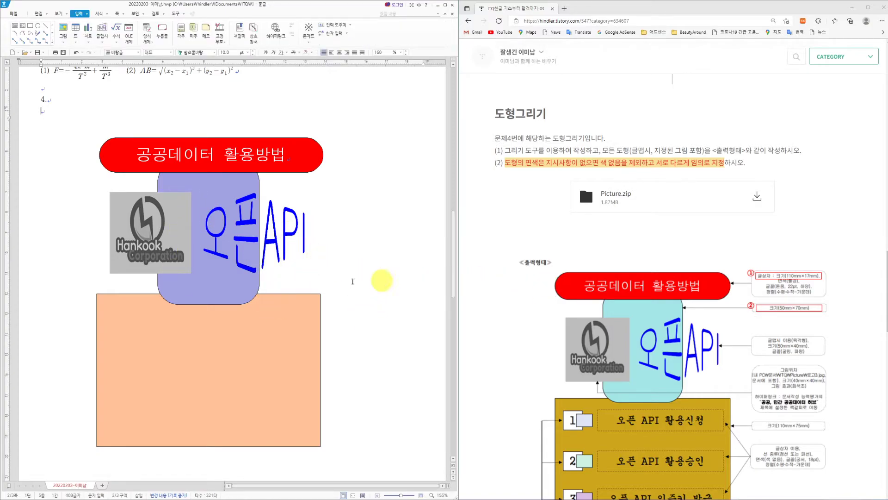
- Draw a text box about 85 × 12 mm near the upper edge of the orange rectangle, following the reference drawing
{"action": "scroll", "coordinate": [710, 368], "scroll_direction": "down", "scroll_amount": 3}
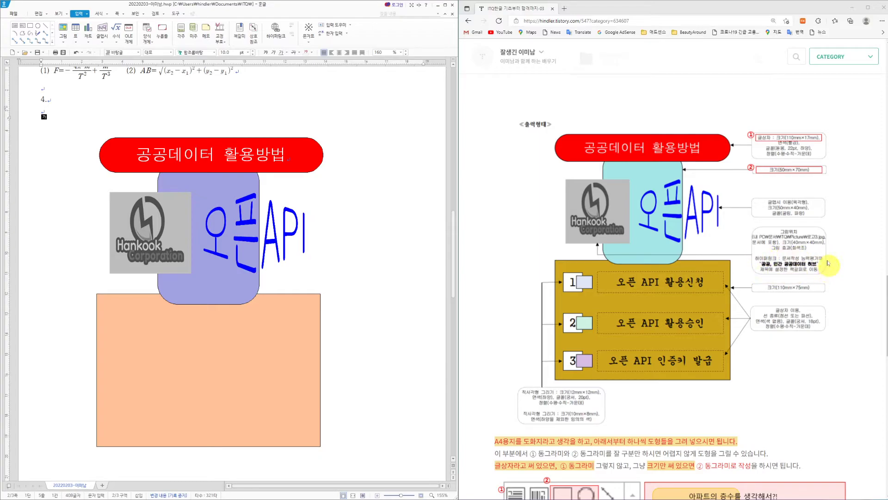
{"action": "scroll", "coordinate": [653, 222], "scroll_direction": "down", "scroll_amount": 3}
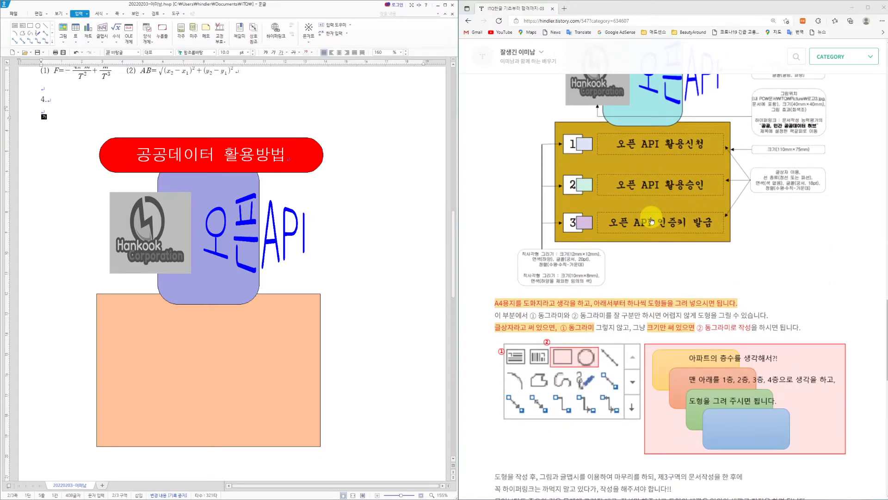
{"action": "scroll", "coordinate": [653, 221], "scroll_direction": "up", "scroll_amount": 3}
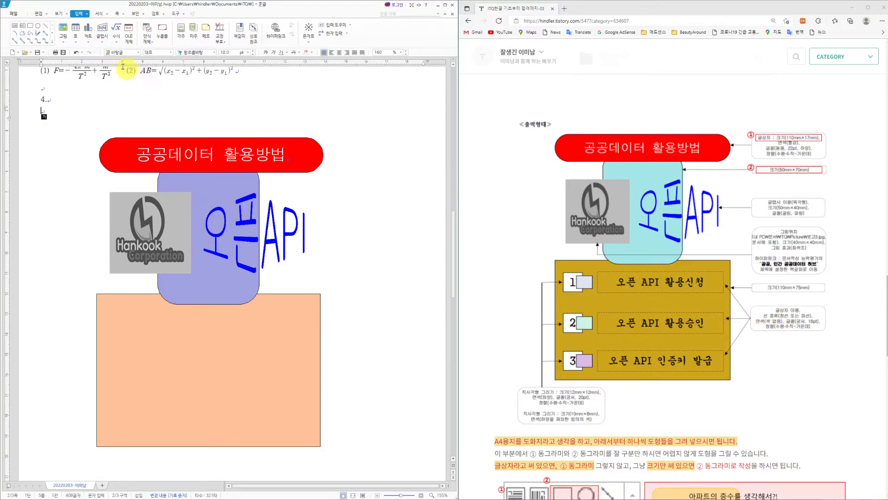
{"action": "left_click", "coordinate": [14, 27]}
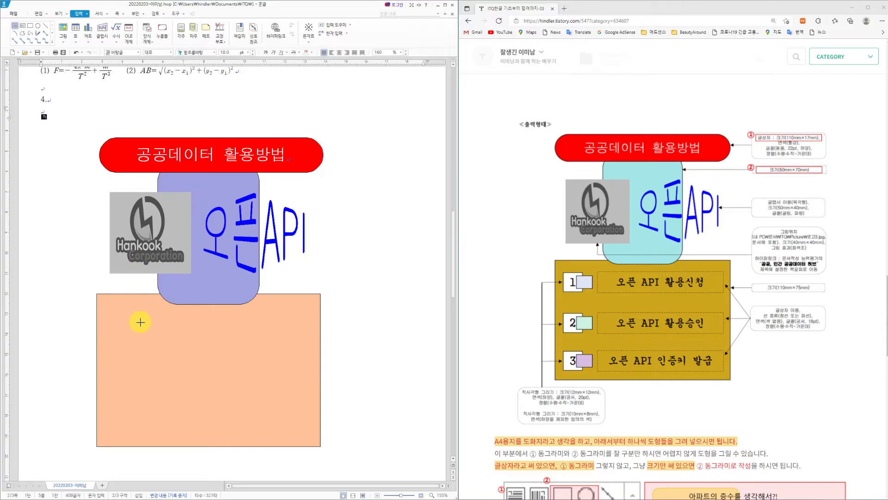
{"action": "left_click_drag", "start_coordinate": [140, 319], "coordinate": [307, 341]}
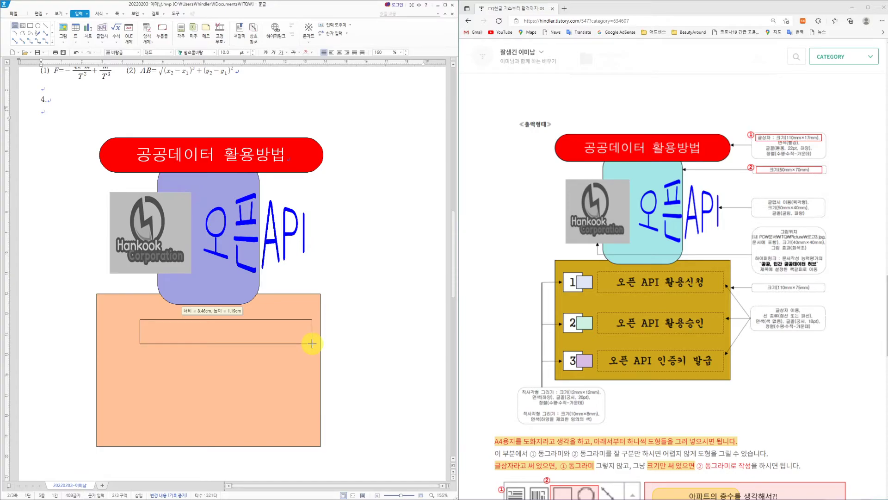
{"action": "left_click_drag", "start_coordinate": [311, 344], "coordinate": [311, 344]}
{"action": "left_click", "coordinate": [228, 320]}
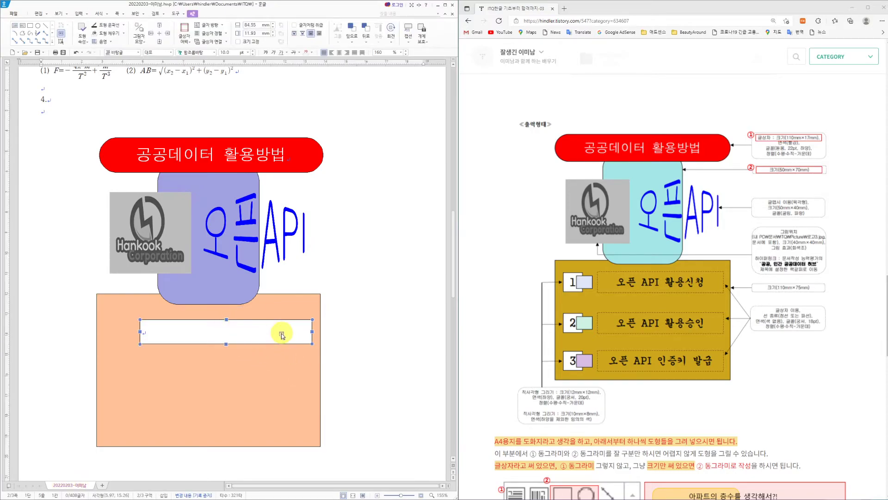
- Set the new text box's border line type to 점선 in its object properties
{"action": "double_click", "coordinate": [282, 334]}
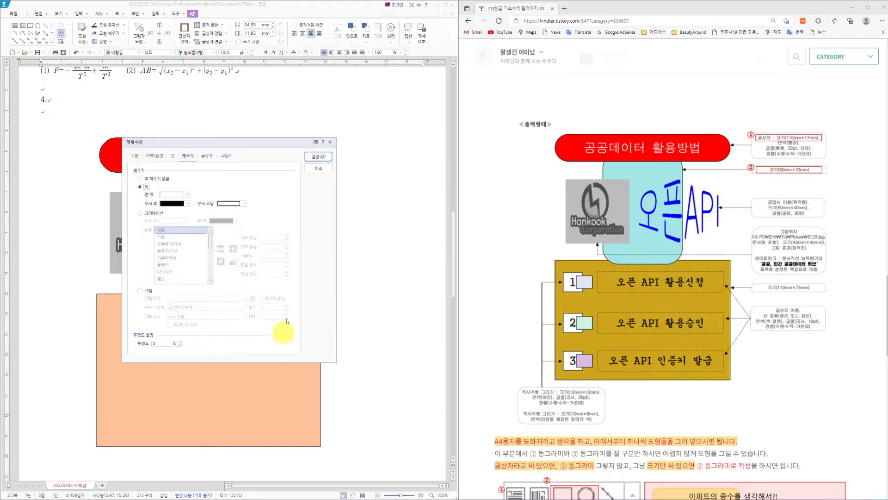
{"action": "left_click_drag", "start_coordinate": [240, 133], "coordinate": [396, 114]}
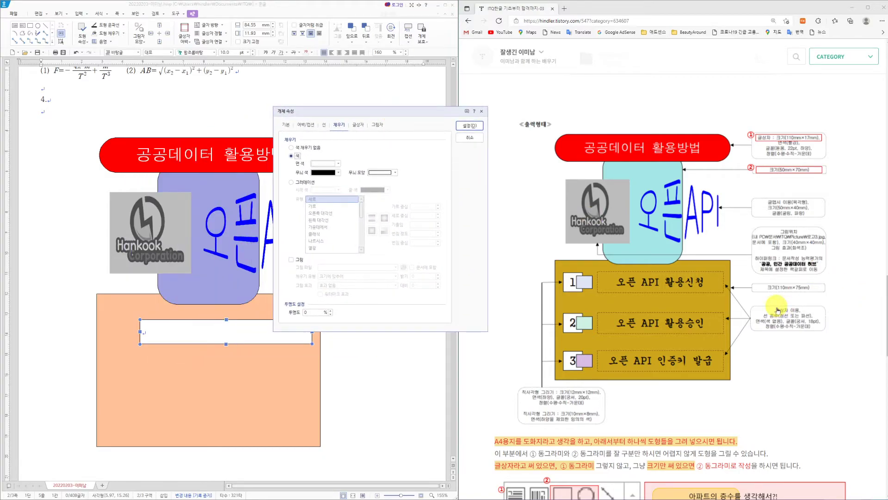
{"action": "left_click", "coordinate": [324, 124]}
{"action": "left_click", "coordinate": [379, 148]}
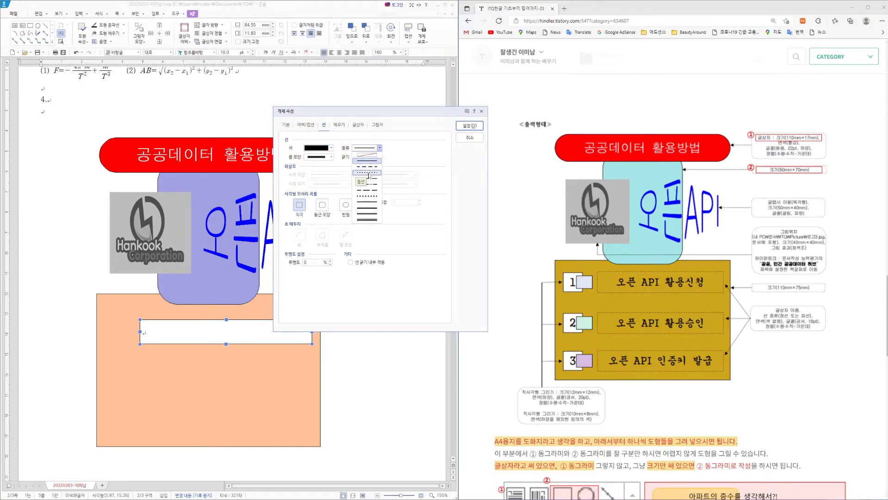
{"action": "left_click", "coordinate": [369, 173]}
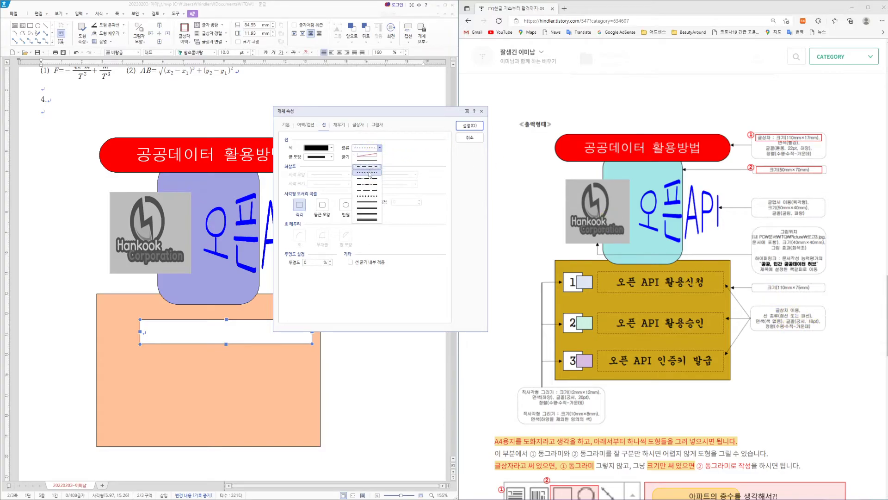
{"action": "left_click", "coordinate": [369, 174]}
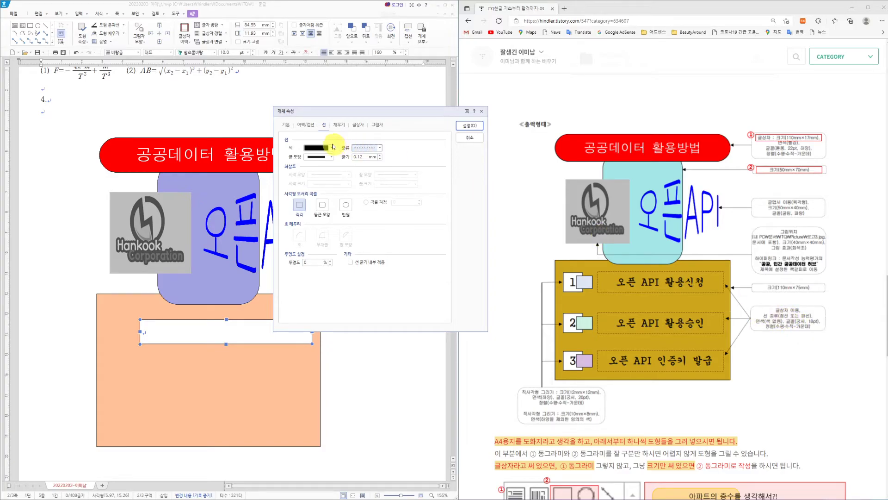
- Remove the text box's fill with 색 채우기 없음 and apply the object properties
{"action": "left_click", "coordinate": [339, 124]}
{"action": "left_click", "coordinate": [292, 148]}
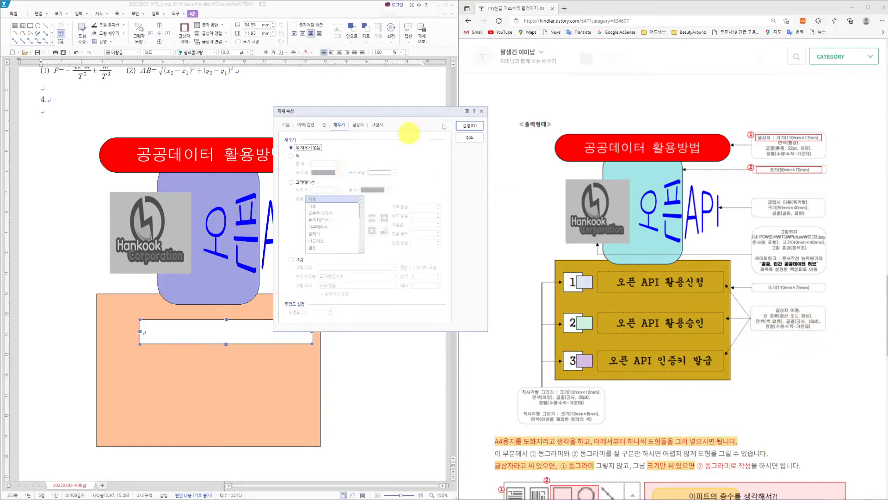
{"action": "left_click", "coordinate": [468, 126]}
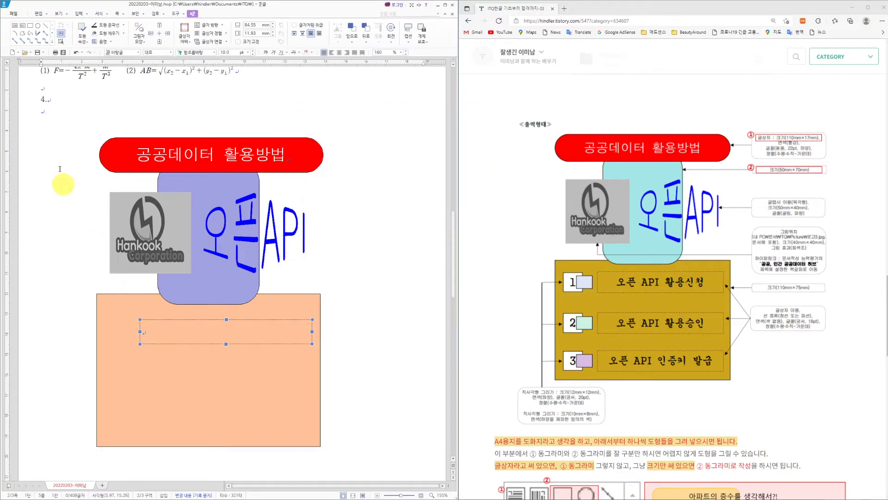
{"action": "left_click", "coordinate": [46, 113]}
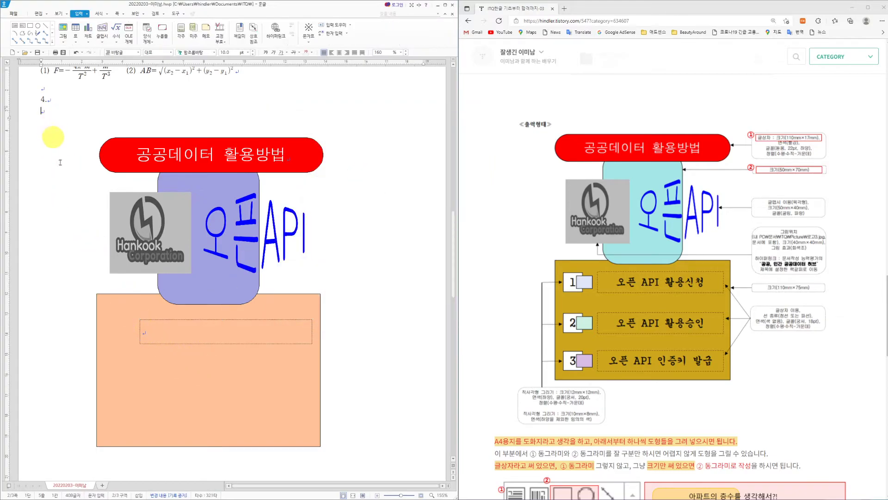
- Enter the text 오픈 API 활용신청 in the dotted text box
{"action": "left_click", "coordinate": [154, 334]}
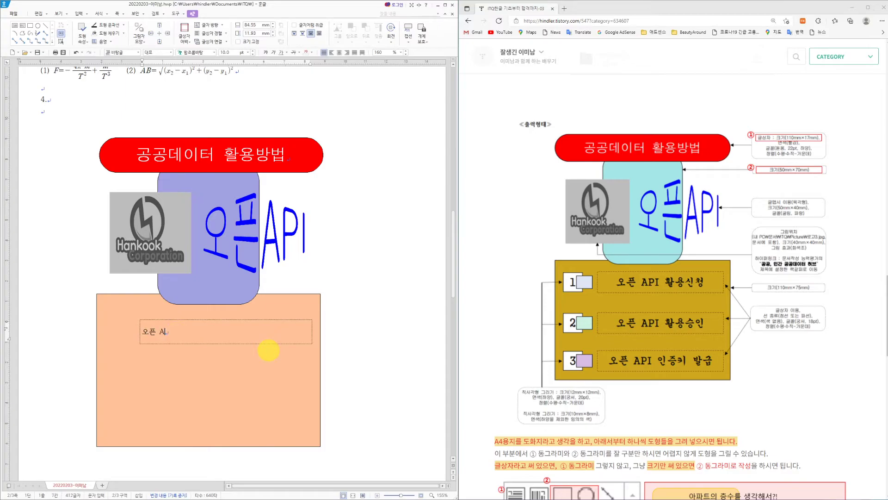
{"action": "type", "text": "오픈 API "}
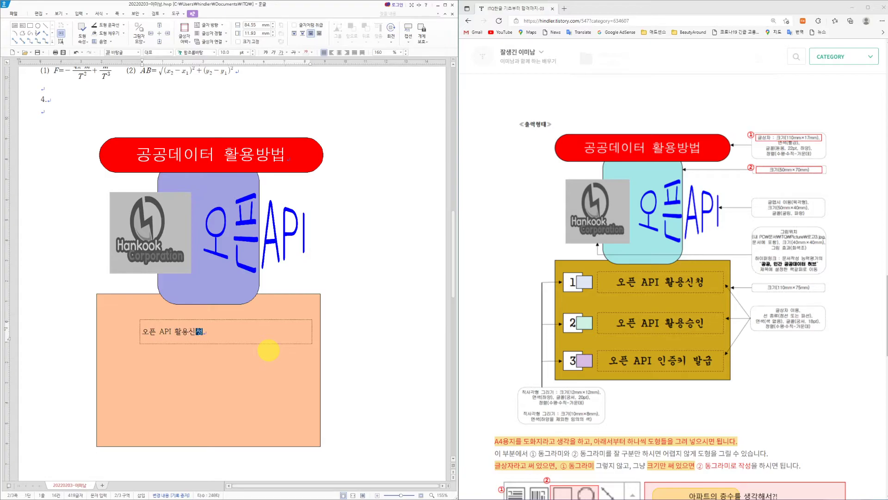
{"action": "type", "text": "활용신청"}
- Format the text 오픈 API 활용신청 in 궁서 at 18 pt and centre it horizontally in its box
{"action": "left_click_drag", "start_coordinate": [203, 331], "coordinate": [142, 332]}
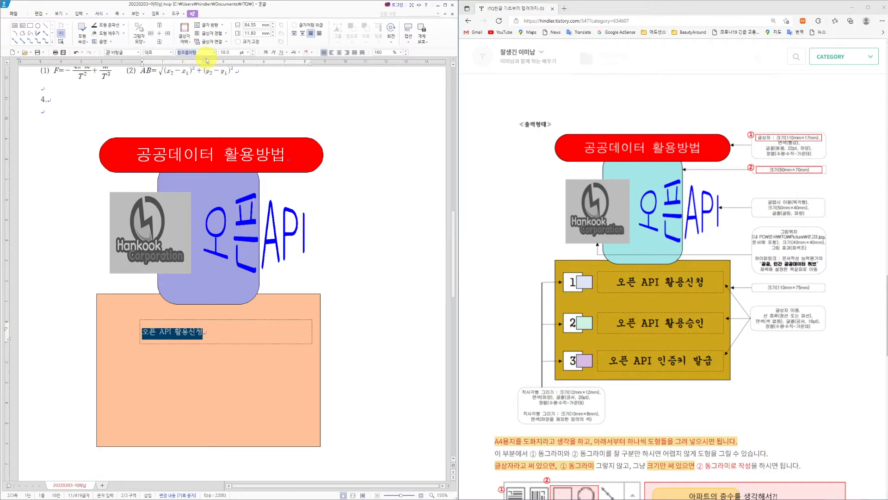
{"action": "type", "text": "궁서"}
{"action": "key", "text": "Return"}
{"action": "left_click", "coordinate": [223, 52]}
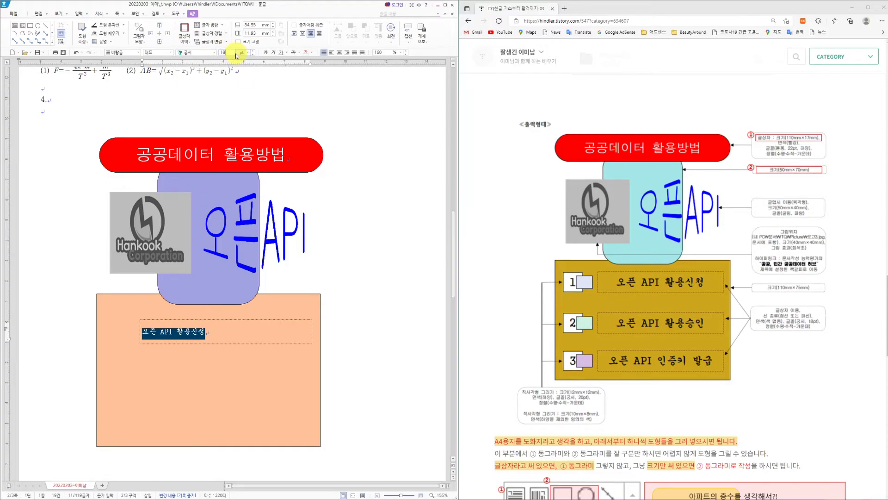
{"action": "type", "text": "18"}
{"action": "key", "text": "Return"}
{"action": "left_click", "coordinate": [340, 54]}
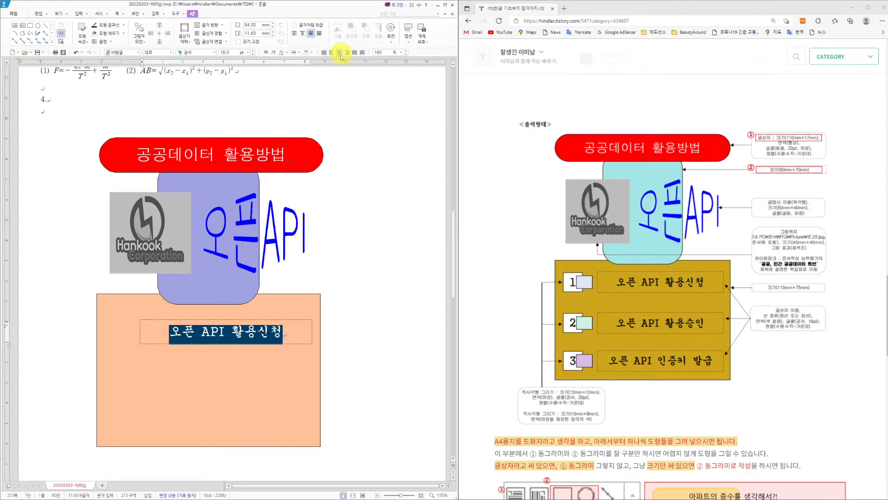
{"action": "left_click", "coordinate": [361, 315]}
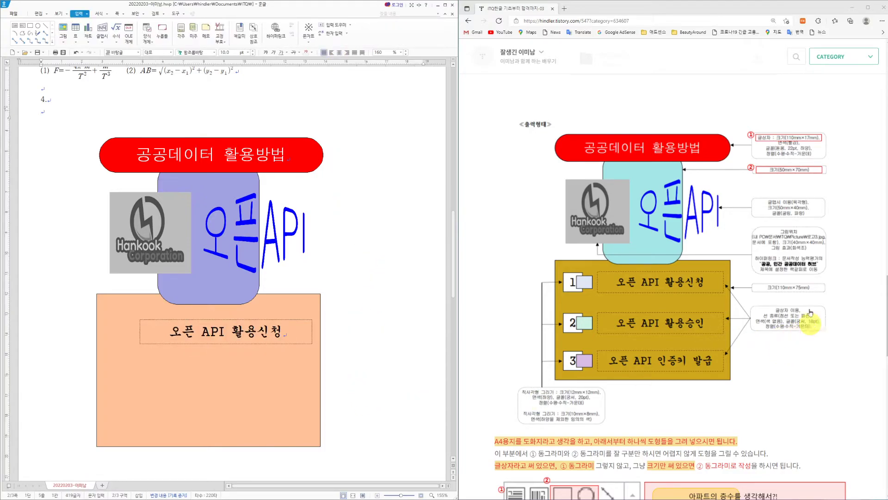